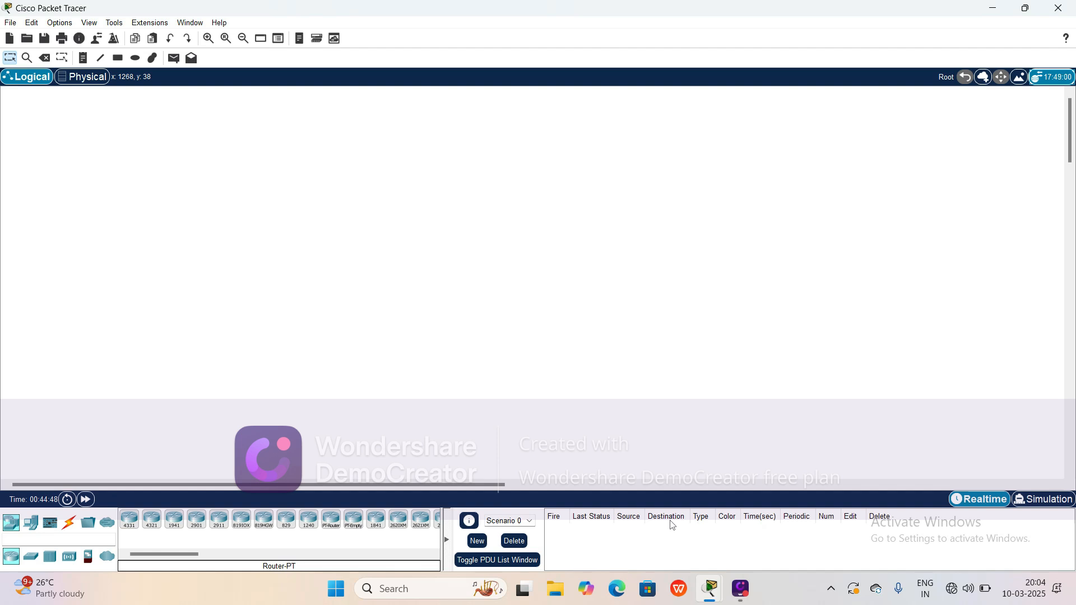
{"action": "left_click", "coordinate": [968, 593]}
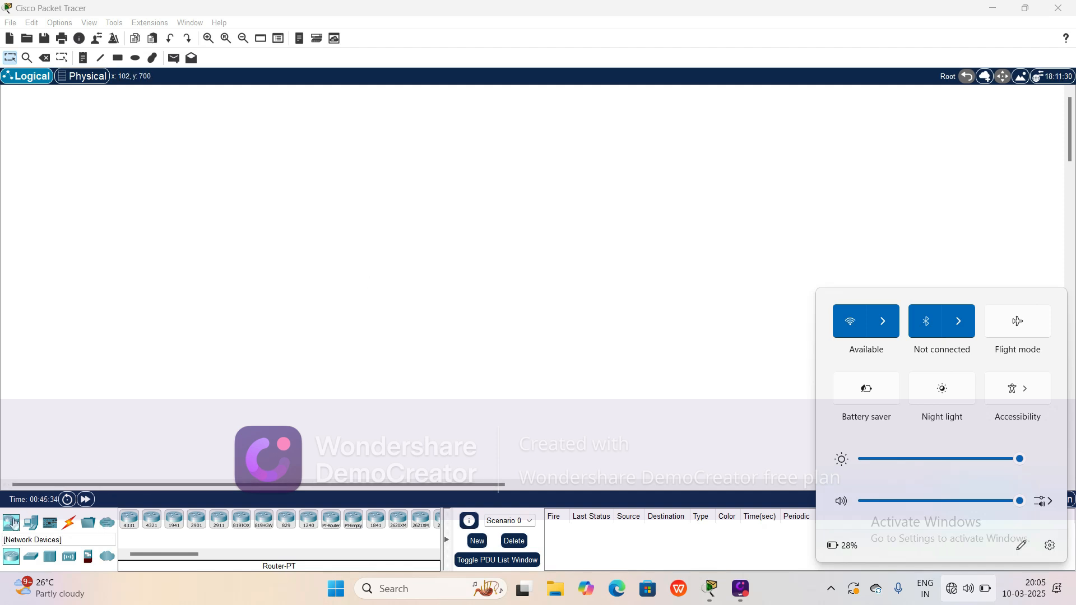
Place two PCs on the empty workspace, one on the left side and one to the right of it
{"action": "left_click", "coordinate": [31, 527]}
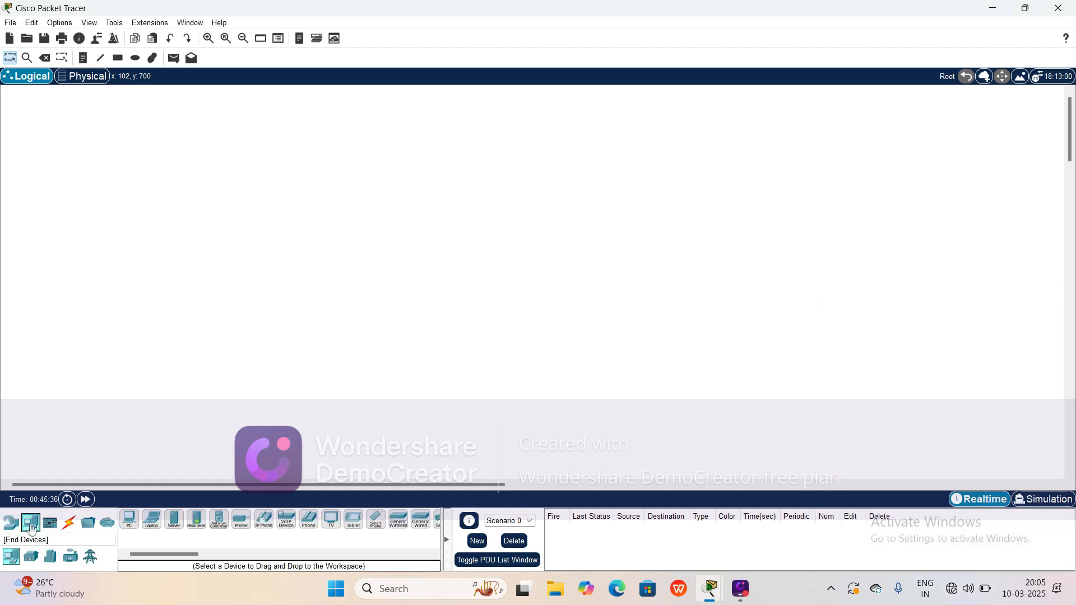
{"action": "left_click", "coordinate": [129, 521]}
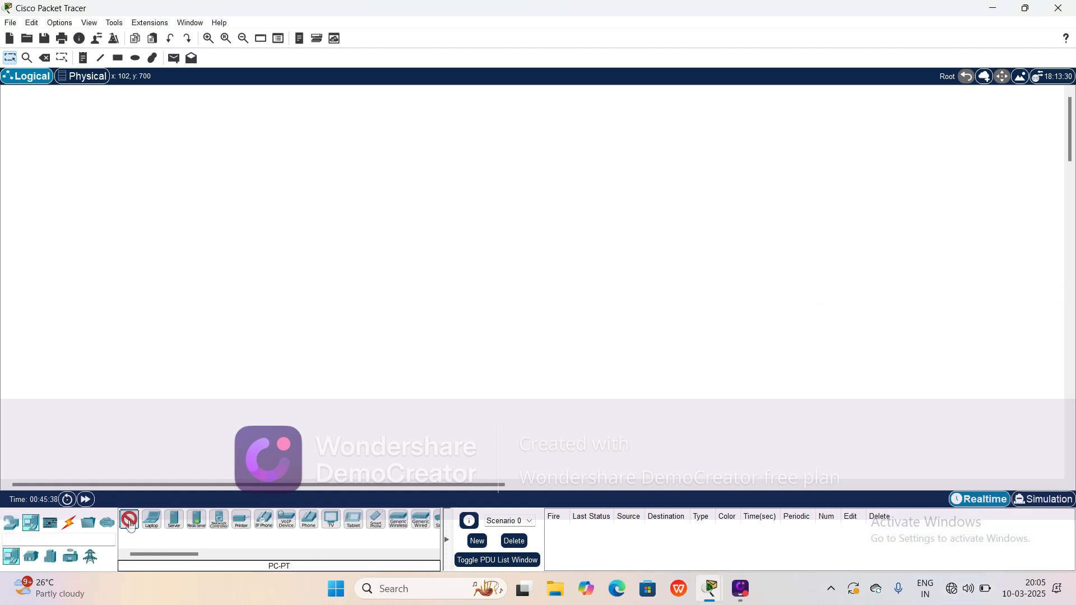
{"action": "left_click_drag", "start_coordinate": [129, 522], "coordinate": [113, 329]}
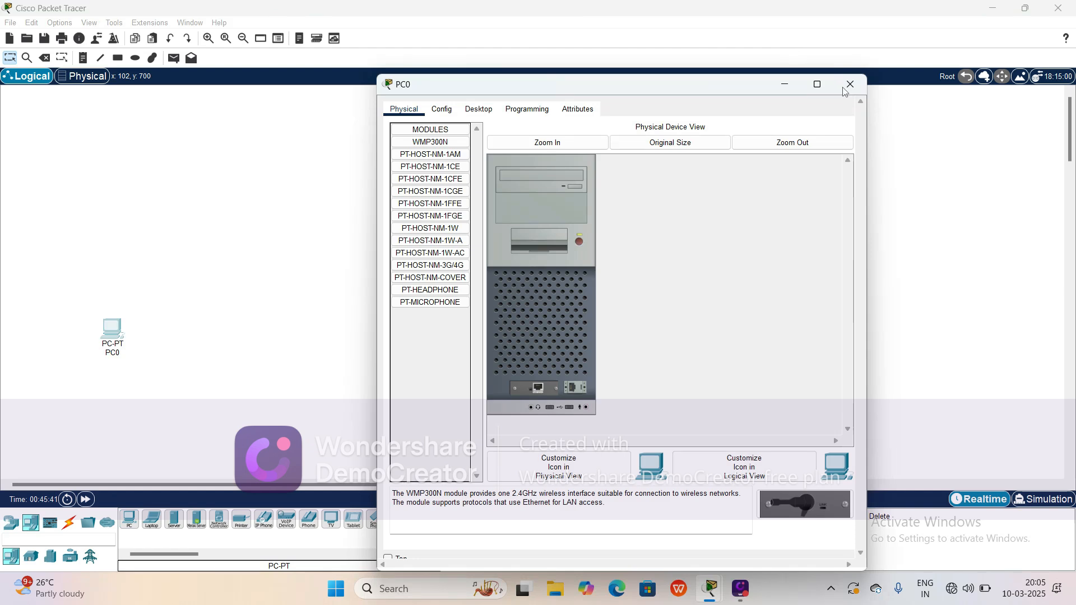
{"action": "left_click", "coordinate": [852, 84]}
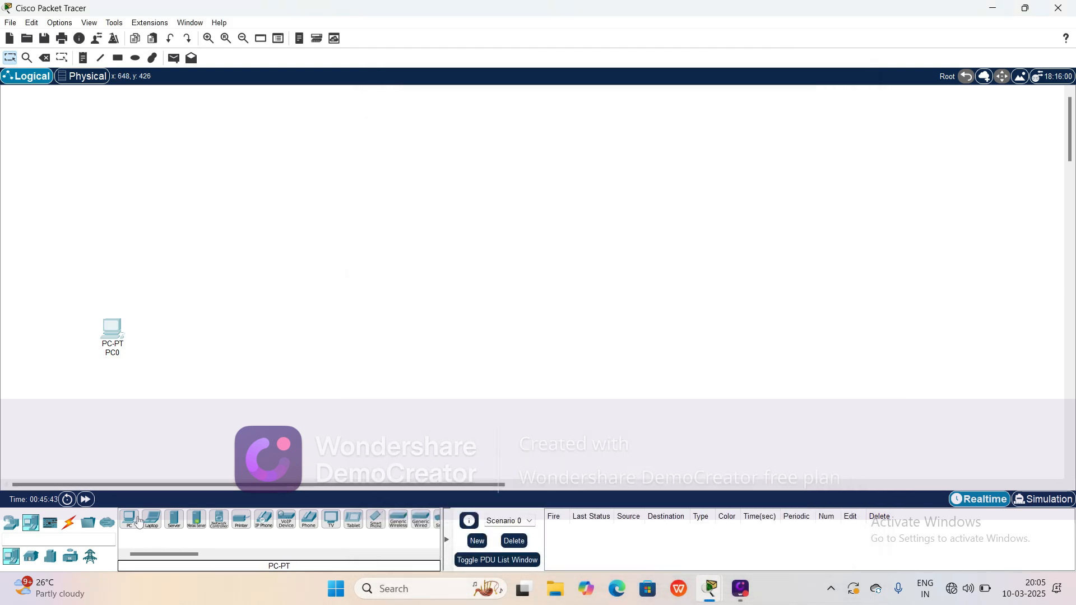
{"action": "left_click_drag", "start_coordinate": [126, 521], "coordinate": [358, 376]}
{"action": "left_click_drag", "start_coordinate": [467, 338], "coordinate": [465, 337]}
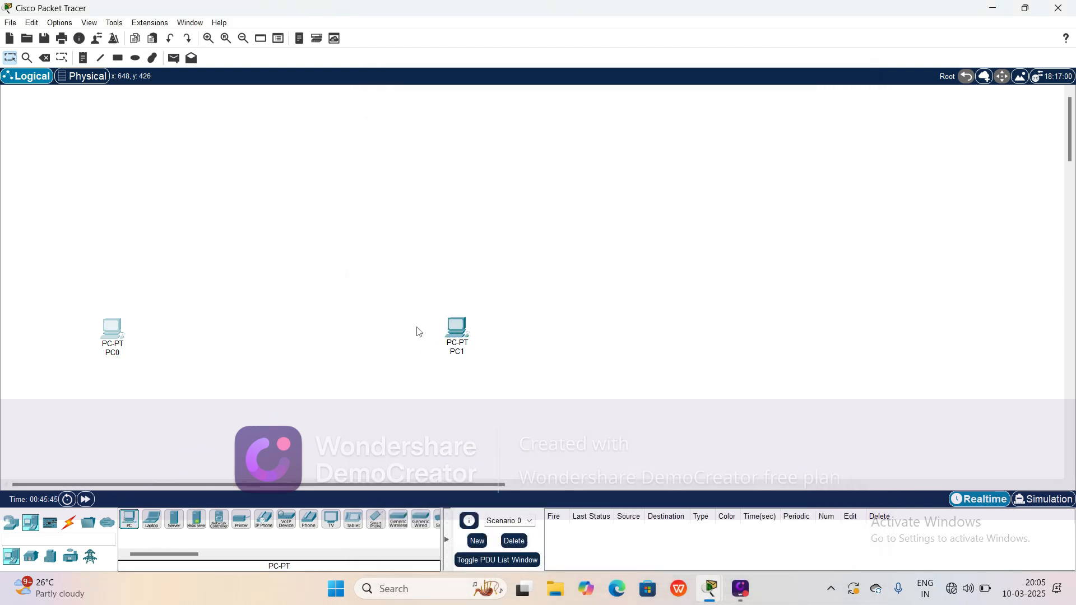
Add two laptops below the PCs and a third PC between the laptops
{"action": "left_click_drag", "start_coordinate": [151, 519], "coordinate": [179, 422]}
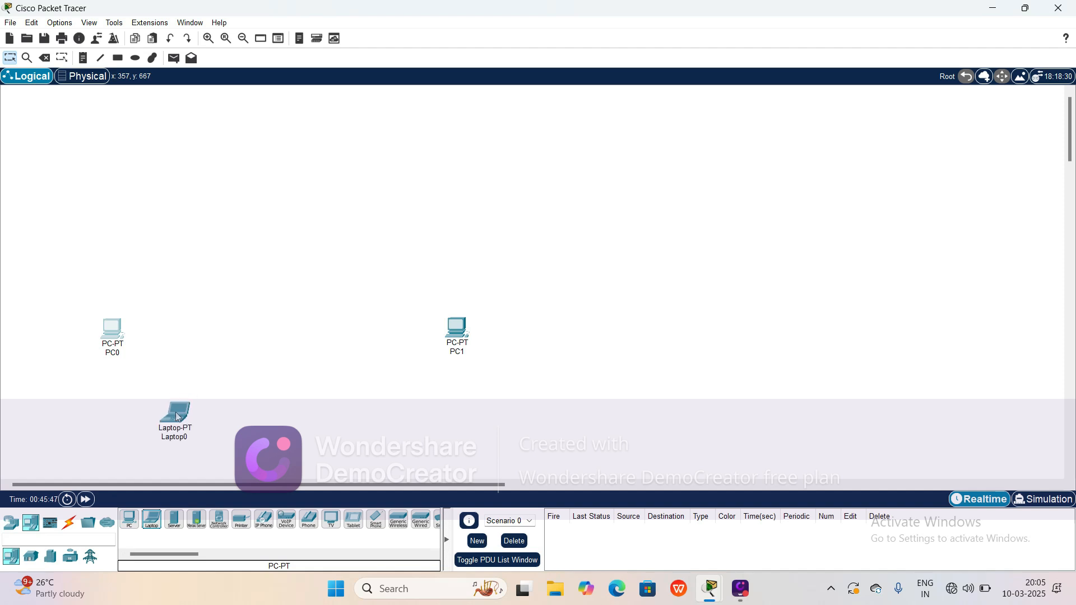
{"action": "left_click_drag", "start_coordinate": [150, 520], "coordinate": [426, 437]}
{"action": "left_click_drag", "start_coordinate": [129, 520], "coordinate": [287, 448]}
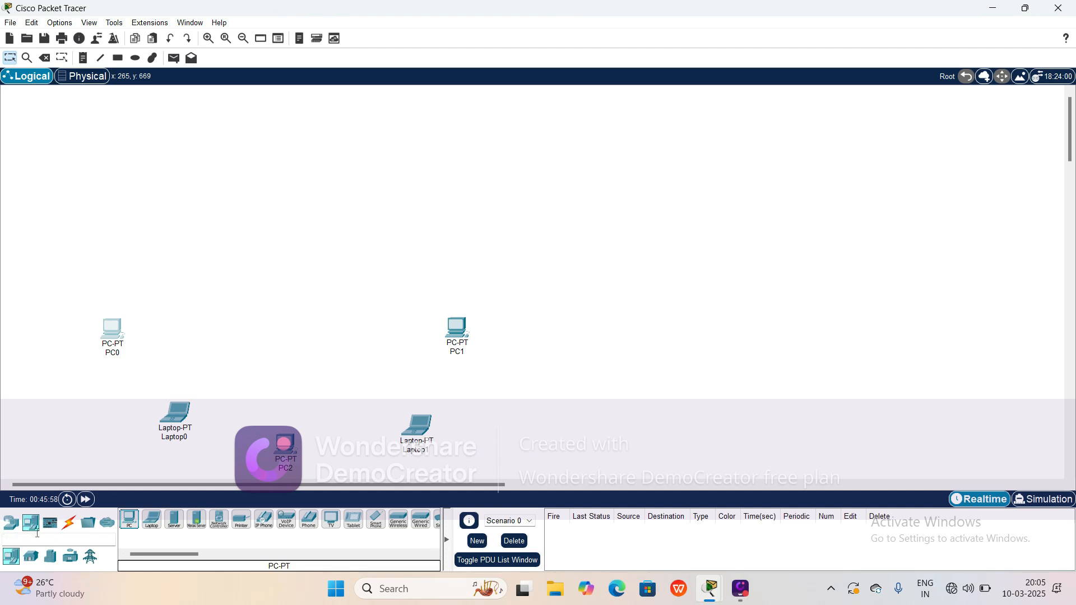
Place a PT-Switch centrally above the PCs and laptops
{"action": "left_click", "coordinate": [12, 524]}
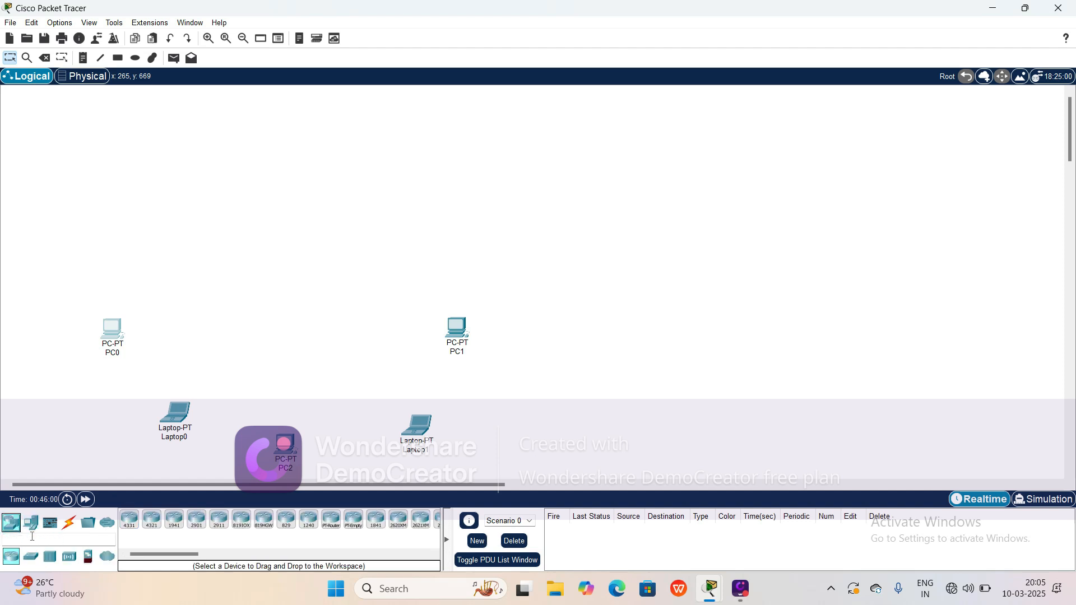
{"action": "left_click", "coordinate": [31, 558]}
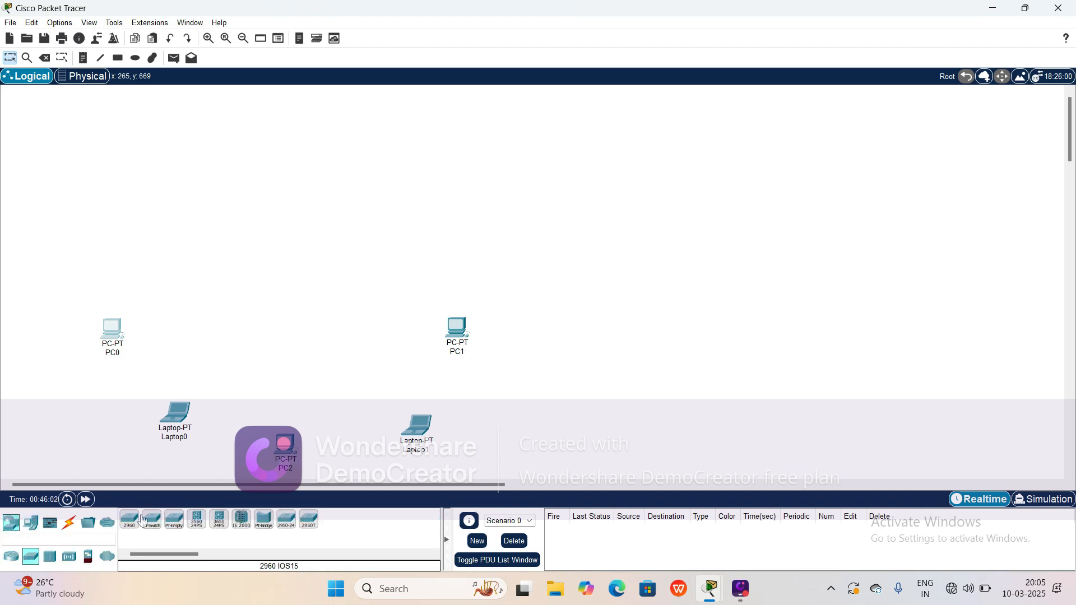
{"action": "left_click_drag", "start_coordinate": [151, 519], "coordinate": [287, 295]}
Place a Server-PT above the switch
{"action": "left_click", "coordinate": [33, 525]}
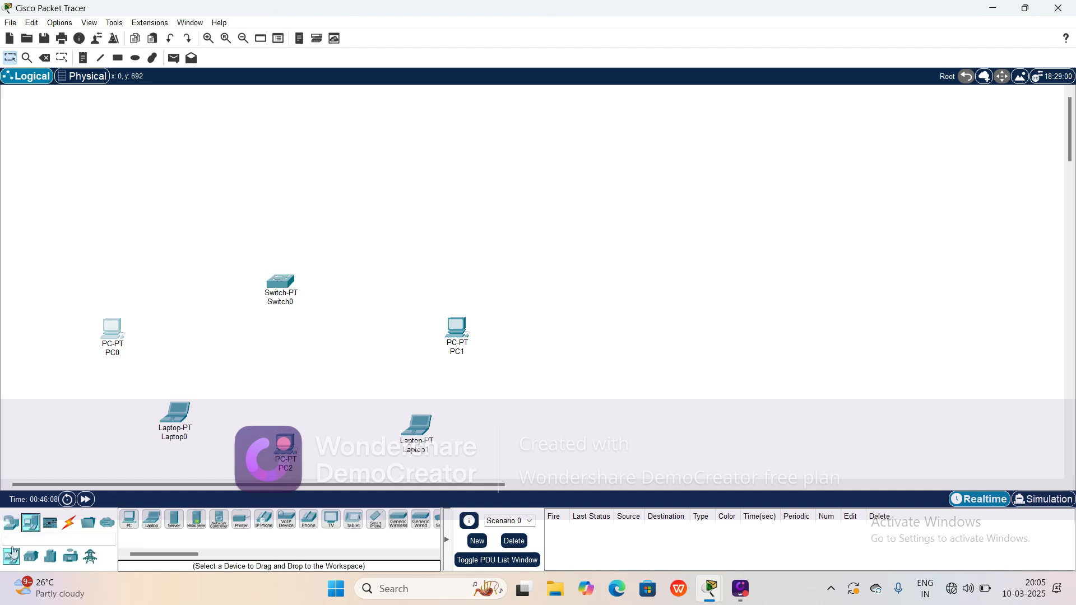
{"action": "left_click", "coordinate": [9, 529]}
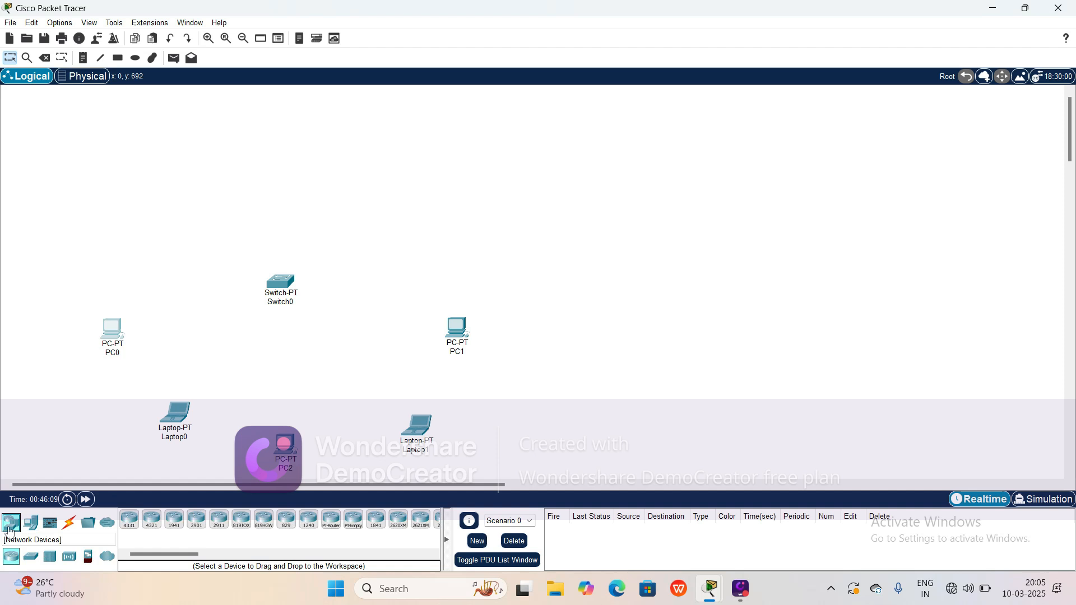
{"action": "left_click", "coordinate": [49, 524]}
{"action": "left_click", "coordinate": [30, 526]}
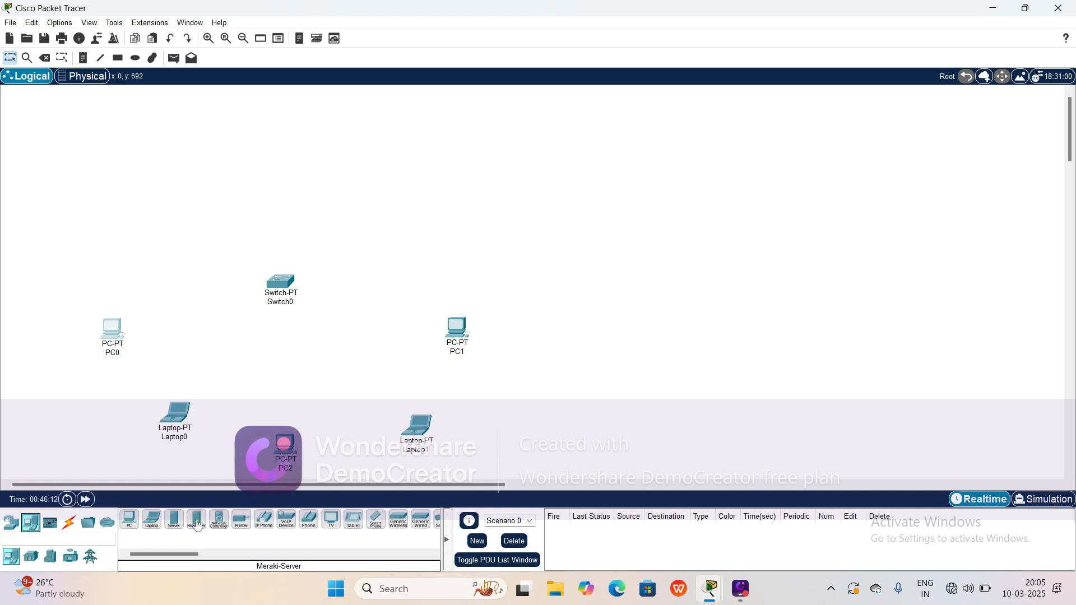
{"action": "left_click", "coordinate": [176, 524]}
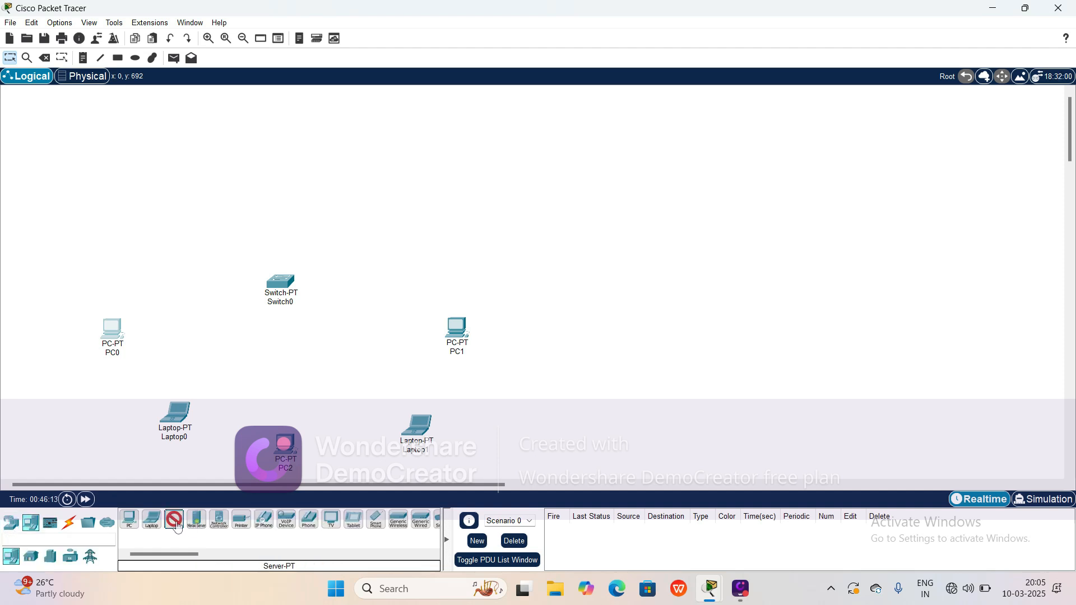
{"action": "left_click", "coordinate": [293, 119]}
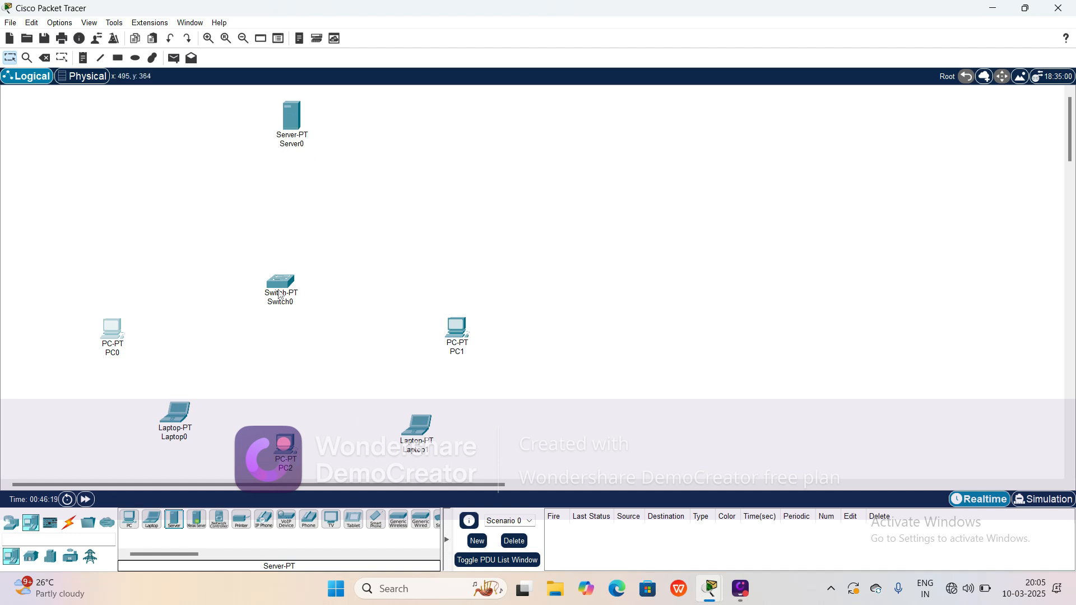
Connect PC0 and Server0 to Switch0 using the automatically chosen connection type
{"action": "left_click", "coordinate": [70, 530]}
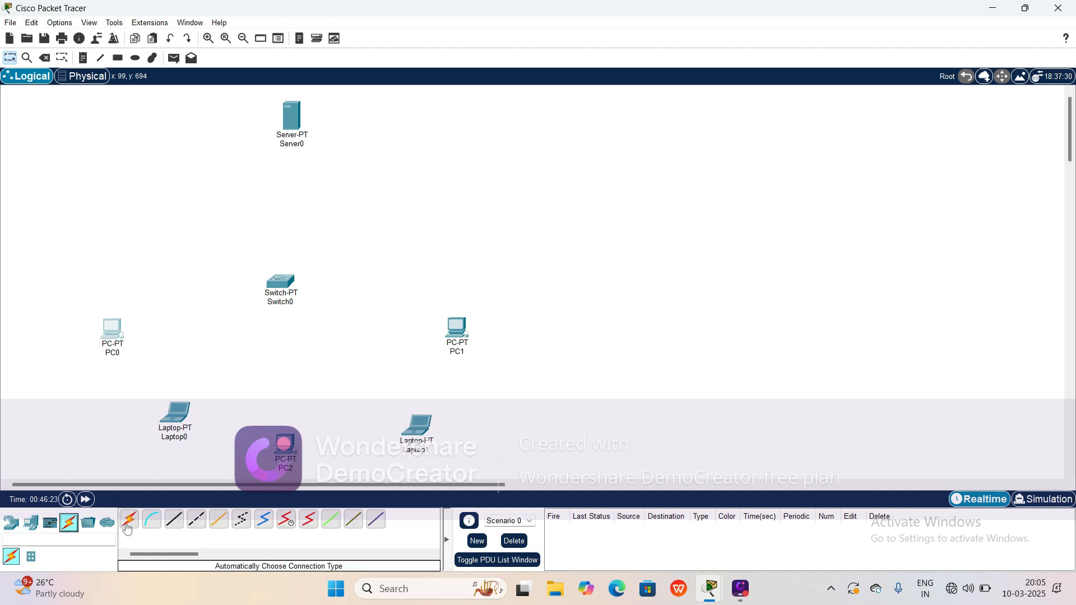
{"action": "left_click", "coordinate": [128, 526]}
{"action": "left_click", "coordinate": [127, 331]}
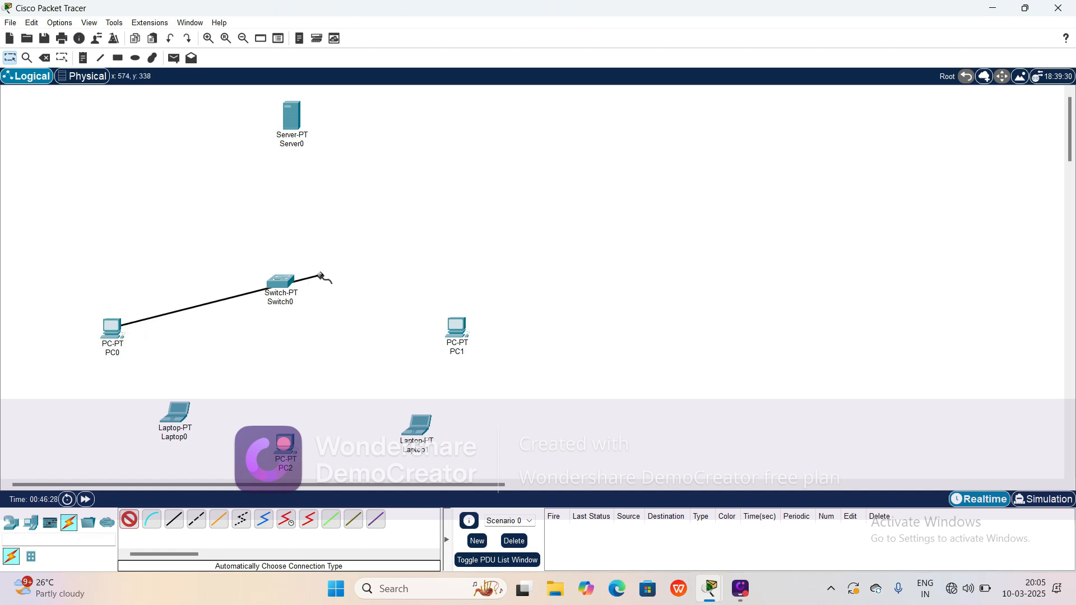
{"action": "left_click", "coordinate": [275, 286]}
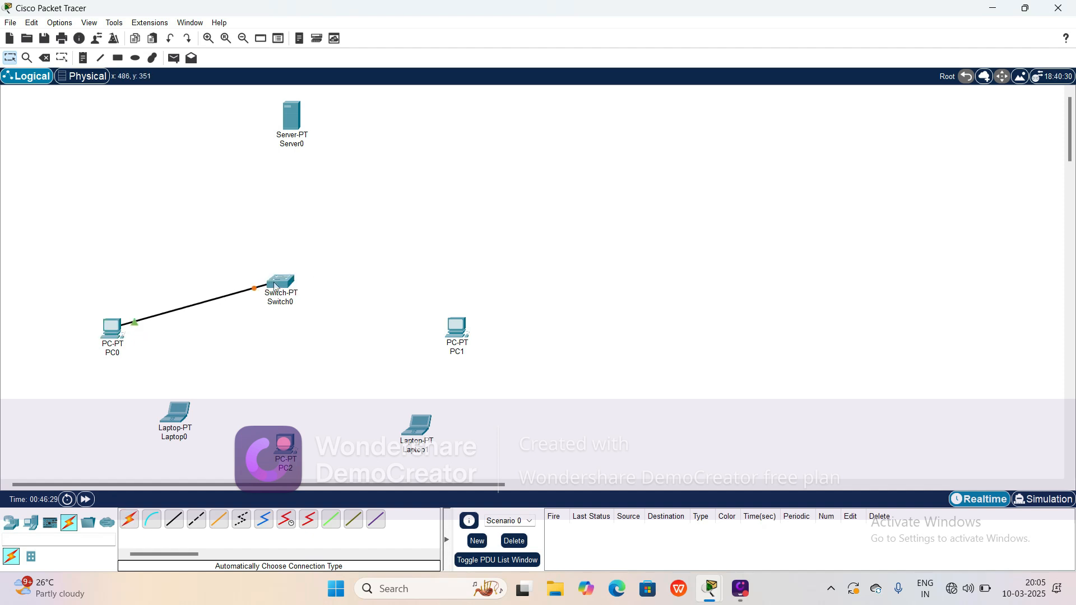
{"action": "left_click", "coordinate": [129, 520]}
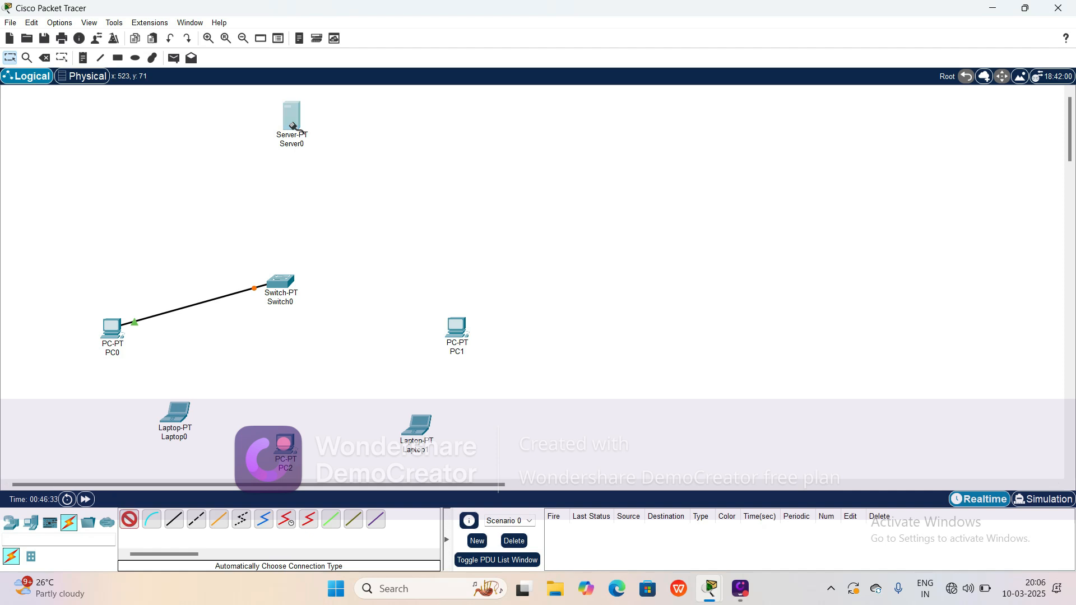
{"action": "left_click", "coordinate": [291, 115]}
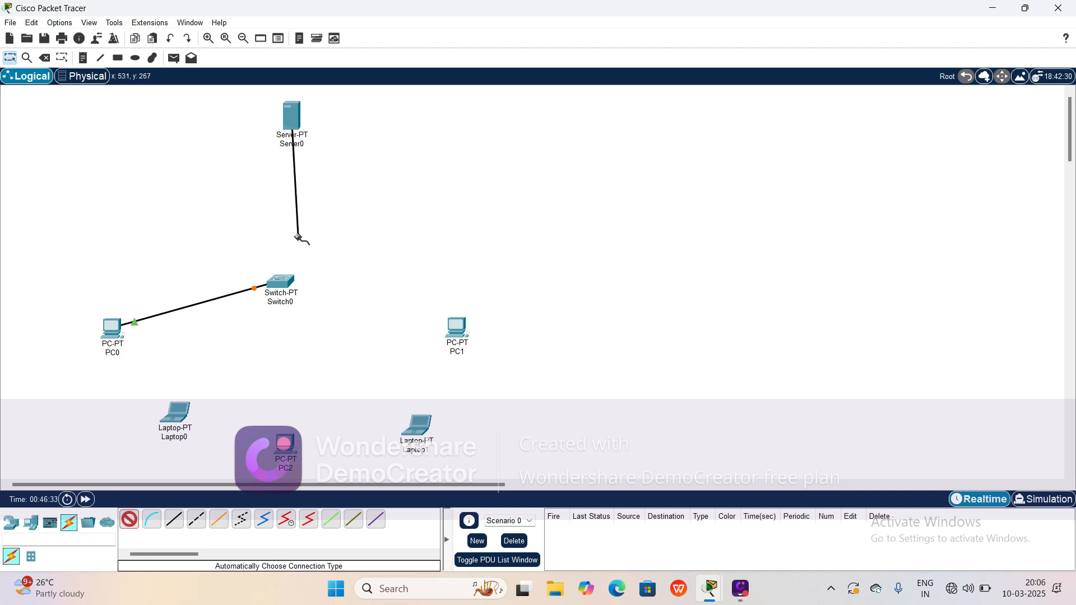
{"action": "left_click", "coordinate": [284, 276]}
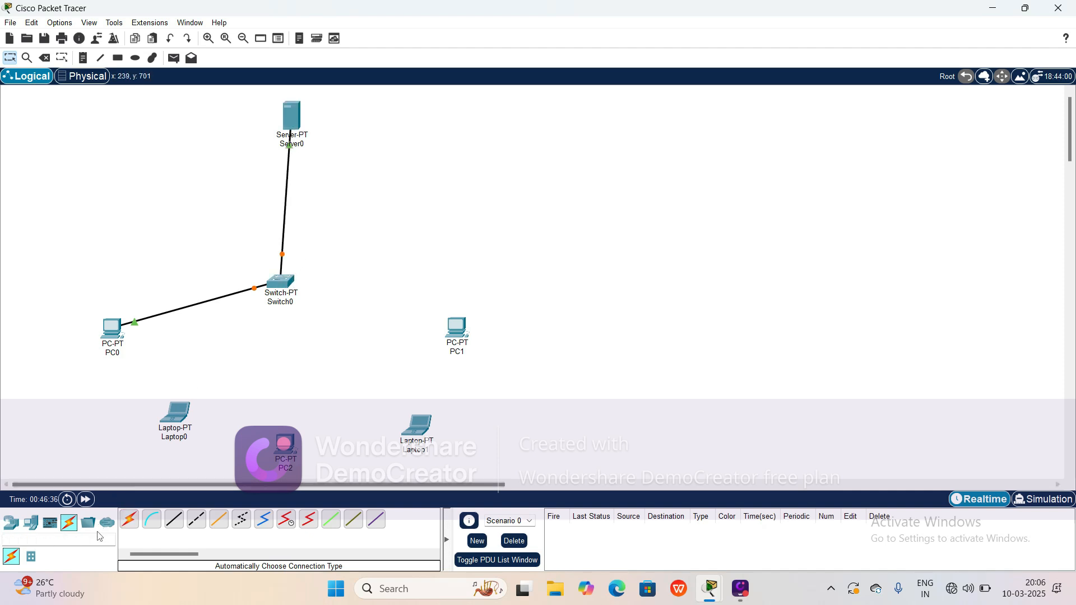
Connect Laptop0 and PC2 to Switch0 using the automatically chosen connection type
{"action": "left_click", "coordinate": [129, 519]}
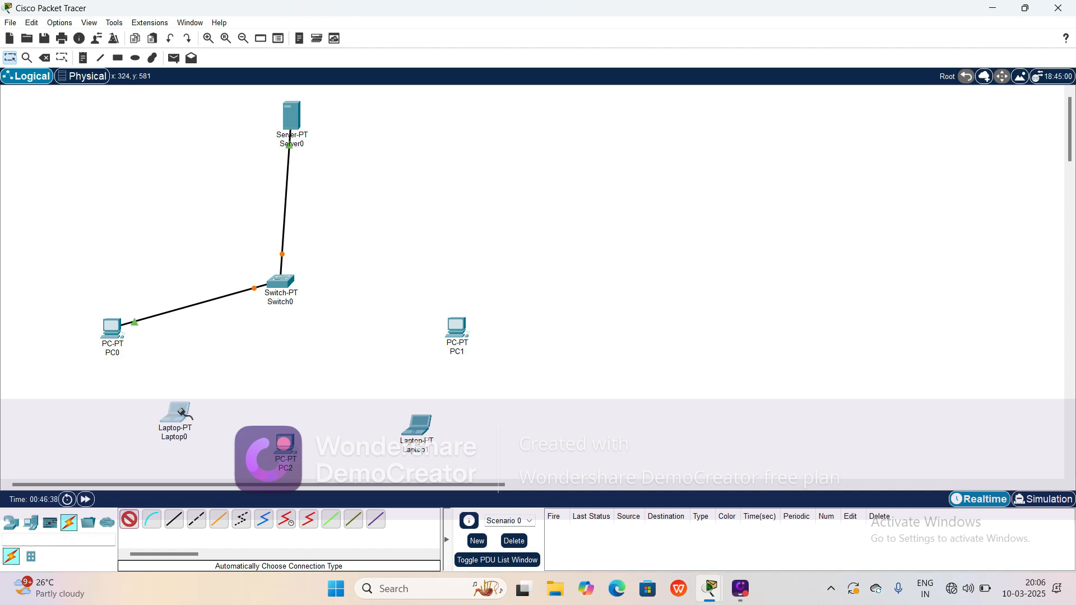
{"action": "left_click", "coordinate": [181, 413]}
{"action": "left_click", "coordinate": [282, 291]}
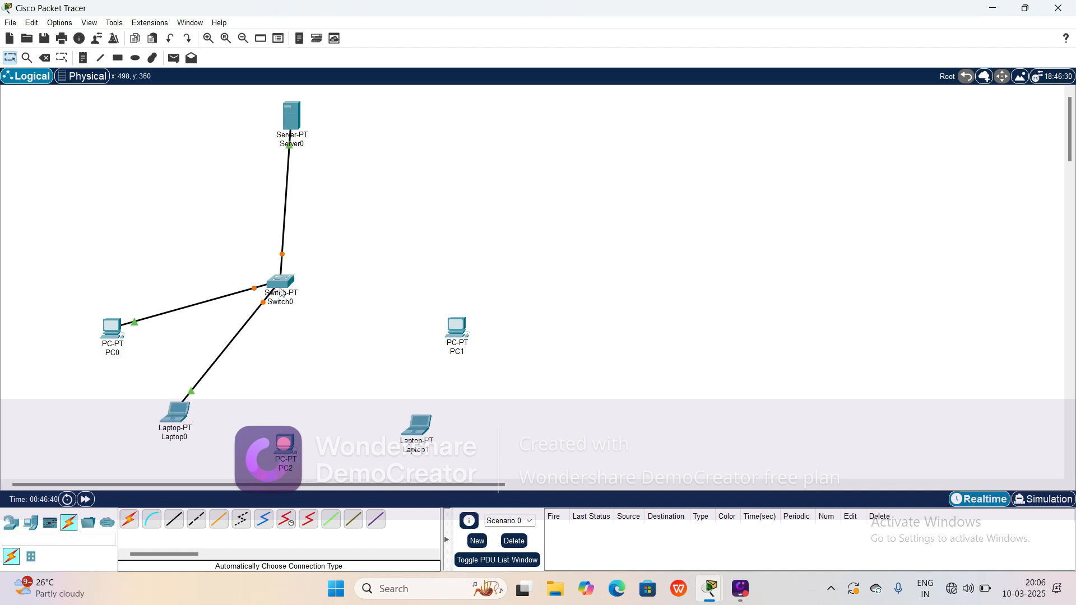
{"action": "left_click", "coordinate": [129, 520]}
{"action": "left_click", "coordinate": [285, 445]}
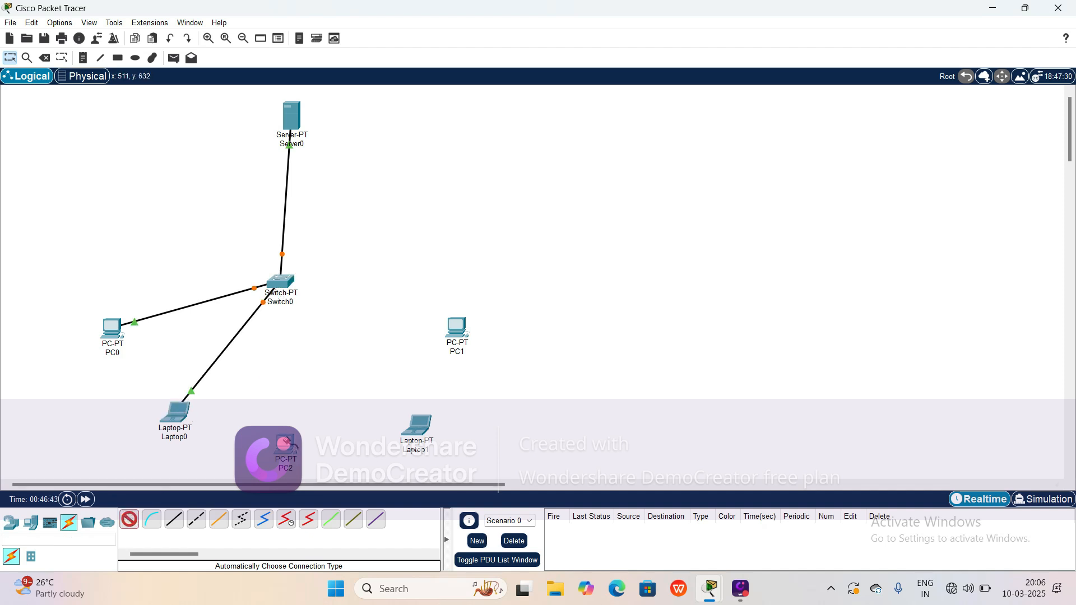
{"action": "left_click", "coordinate": [283, 290]}
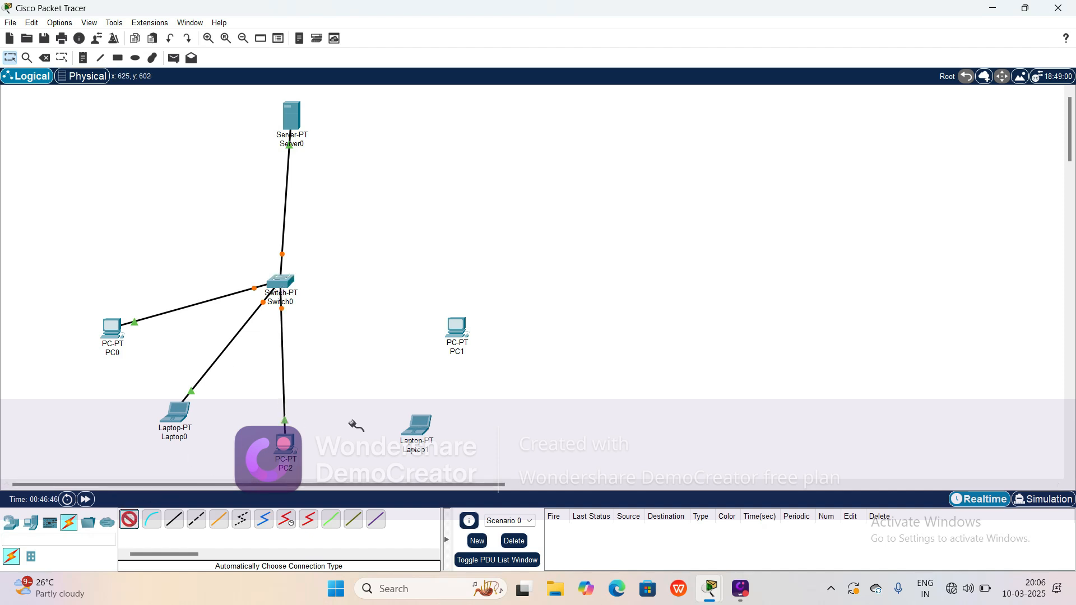
Try to connect Laptop1 to Switch0 using the automatically chosen connection type
{"action": "left_click", "coordinate": [416, 424]}
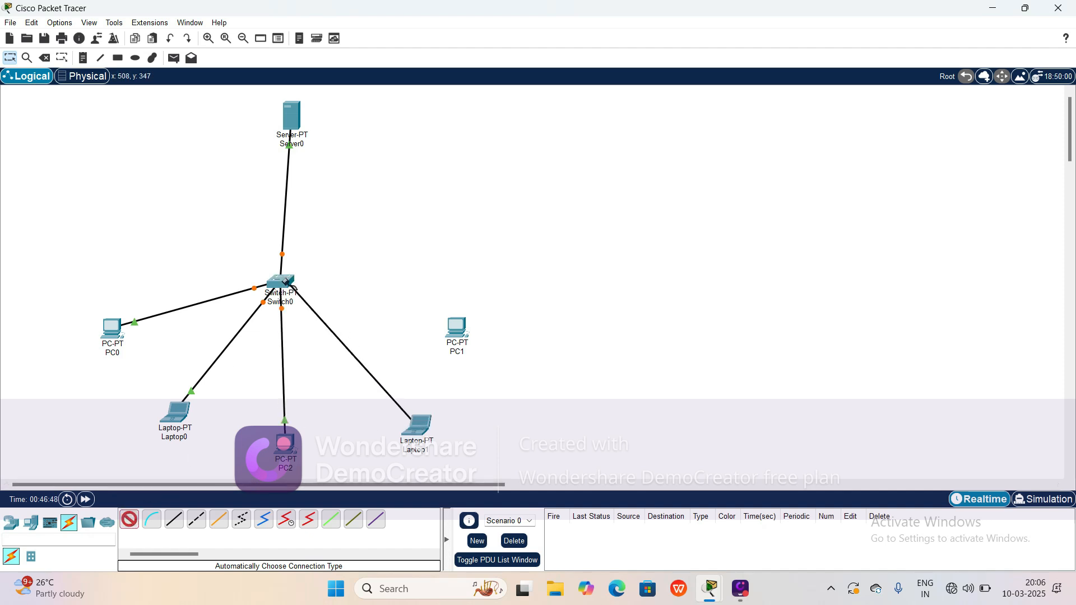
{"action": "left_click", "coordinate": [285, 281]}
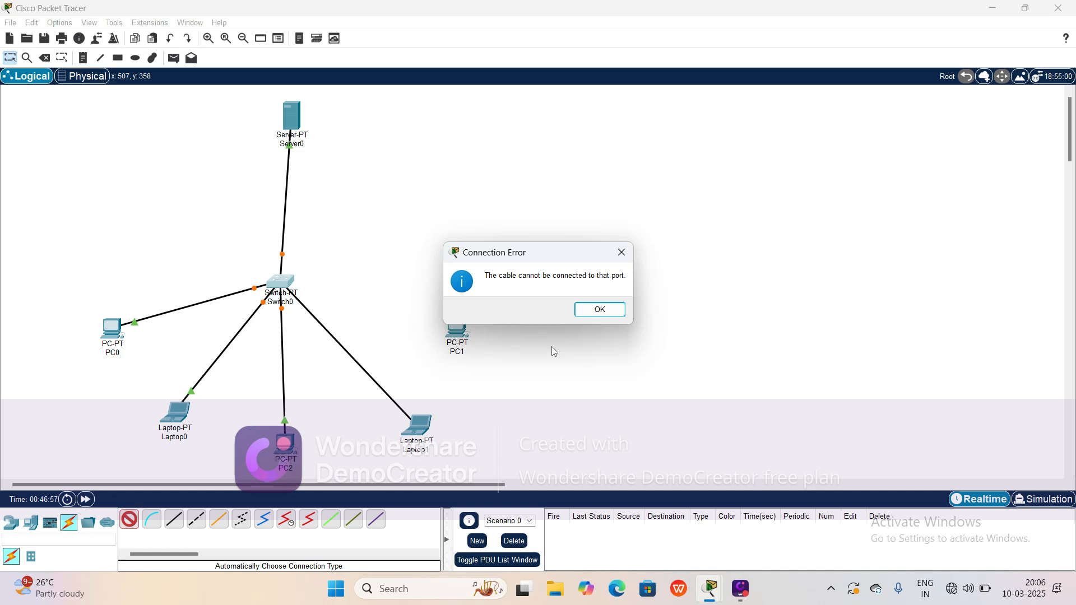
{"action": "left_click", "coordinate": [598, 309]}
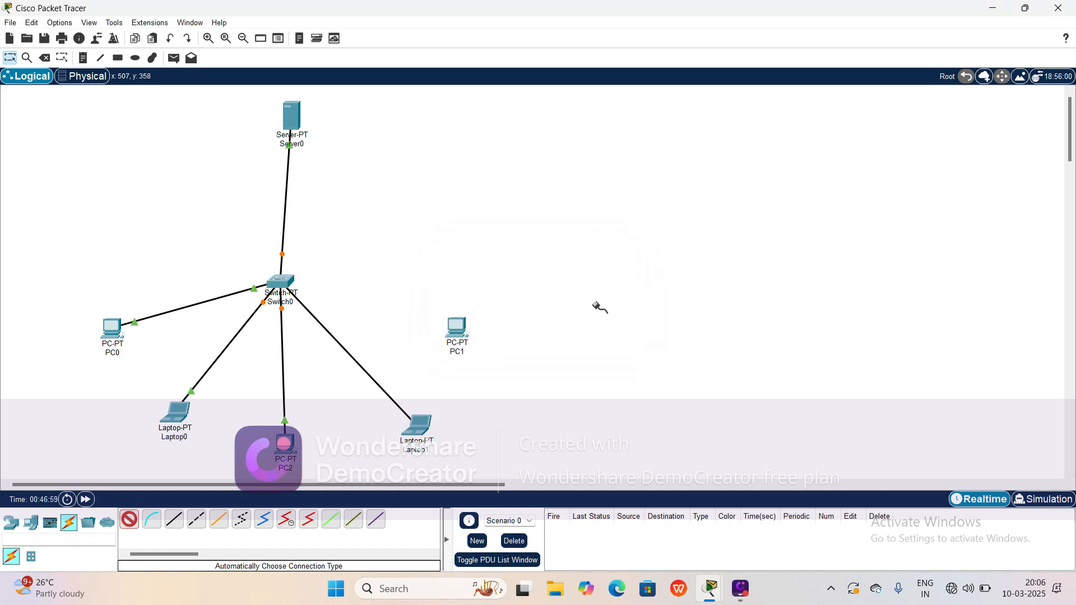
{"action": "left_click", "coordinate": [288, 291]}
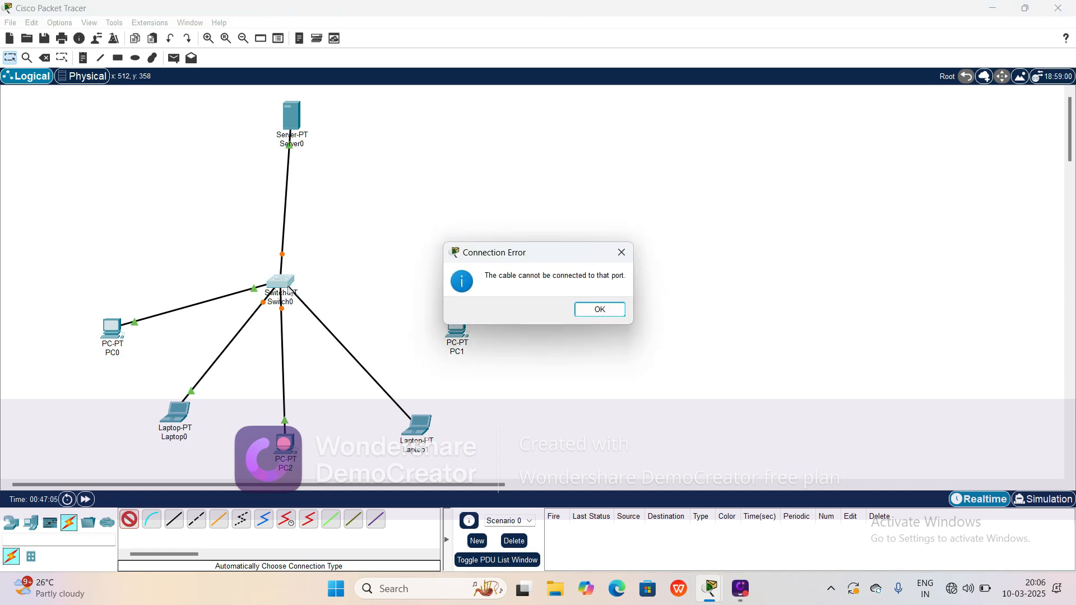
{"action": "left_click", "coordinate": [599, 310]}
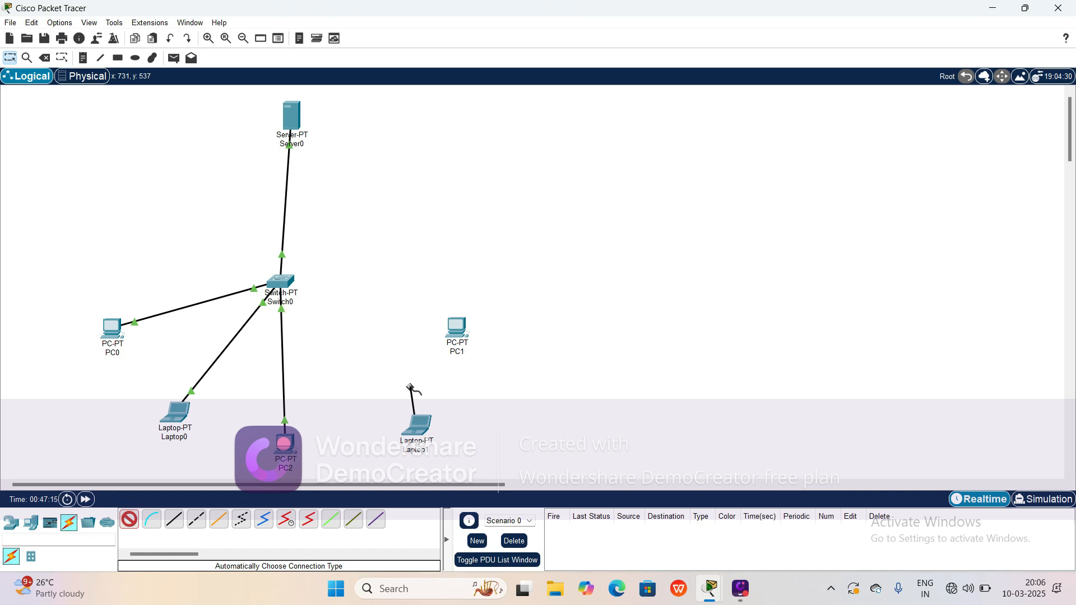
{"action": "key", "text": "Delete"}
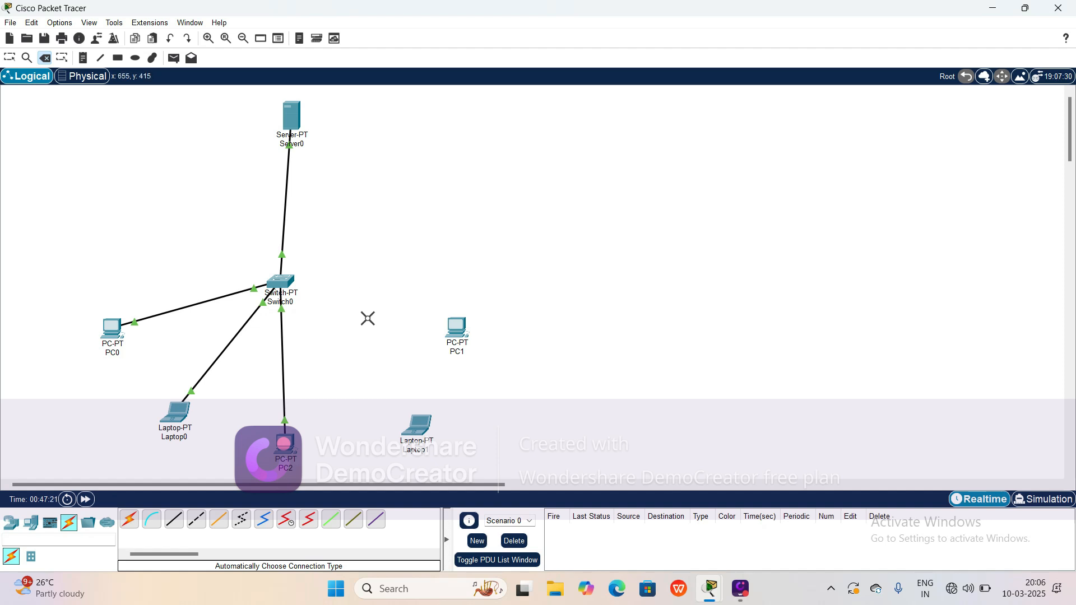
{"action": "left_click", "coordinate": [415, 428]}
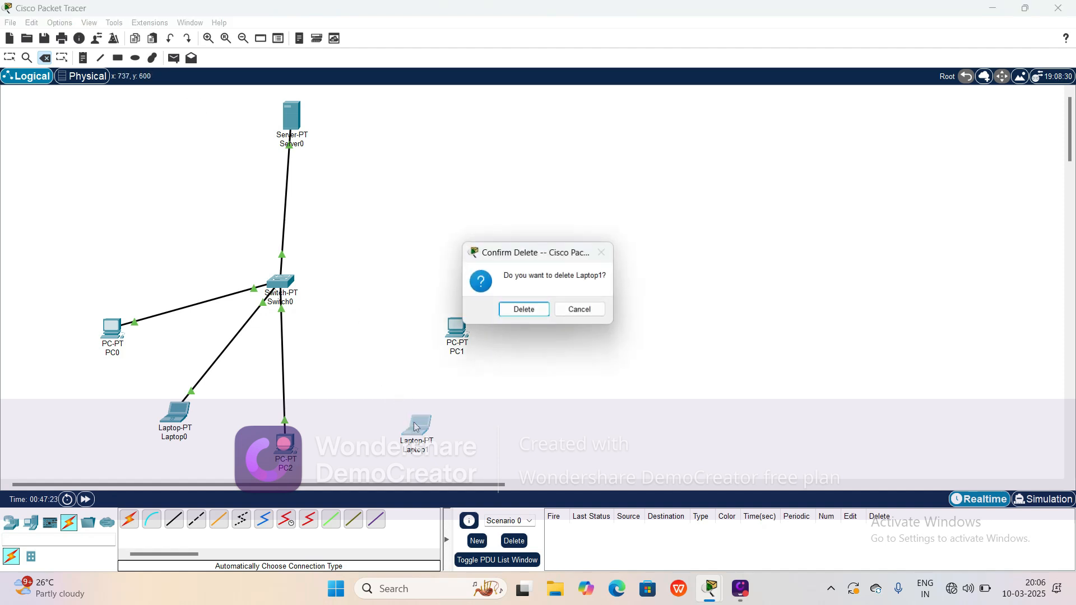
{"action": "left_click", "coordinate": [579, 313]}
{"action": "key", "text": "Escape"}
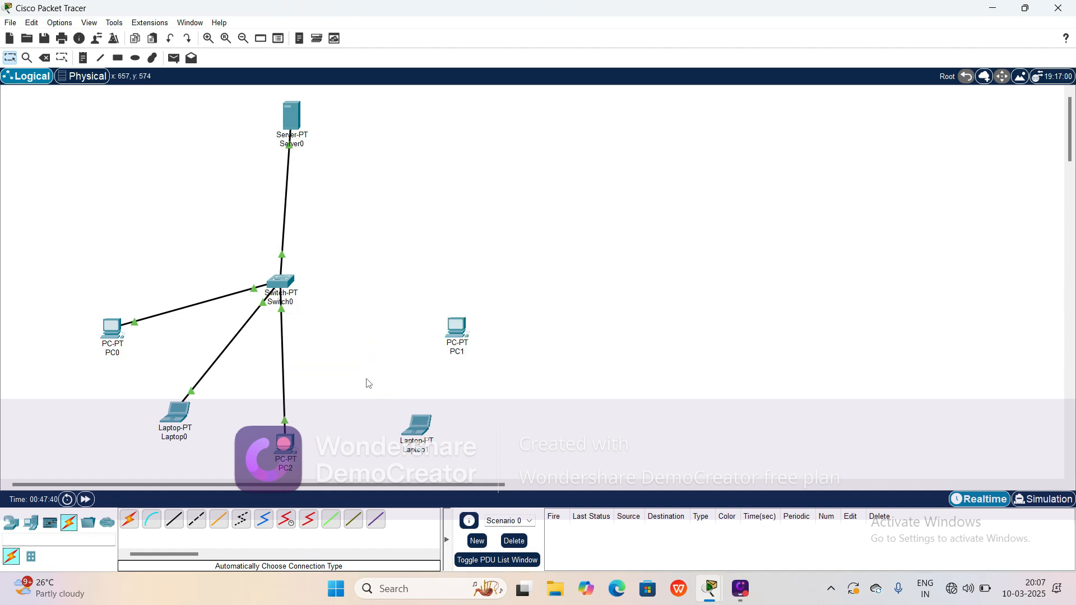
Power off Switch0 in its physical device view
{"action": "left_click", "coordinate": [283, 289]}
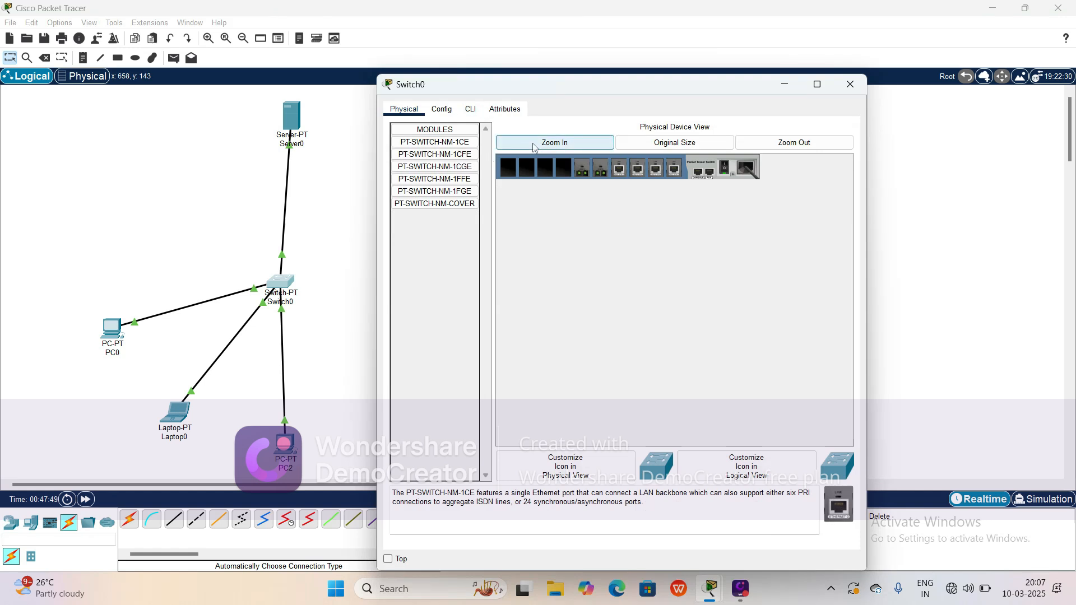
{"action": "left_click", "coordinate": [533, 145]}
{"action": "left_click_drag", "start_coordinate": [647, 446], "coordinate": [799, 447]}
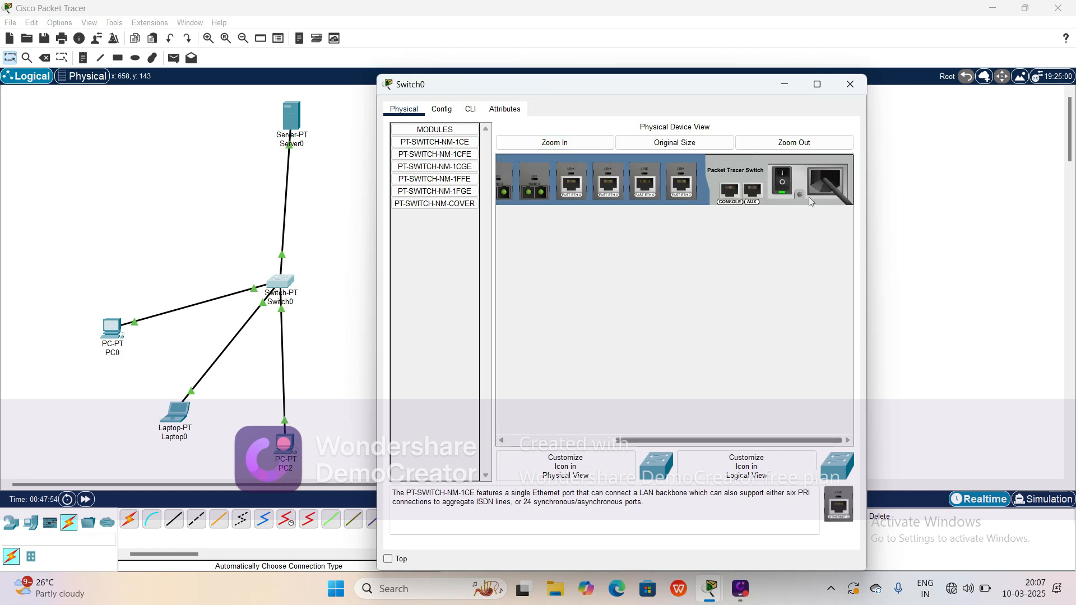
{"action": "left_click", "coordinate": [783, 179]}
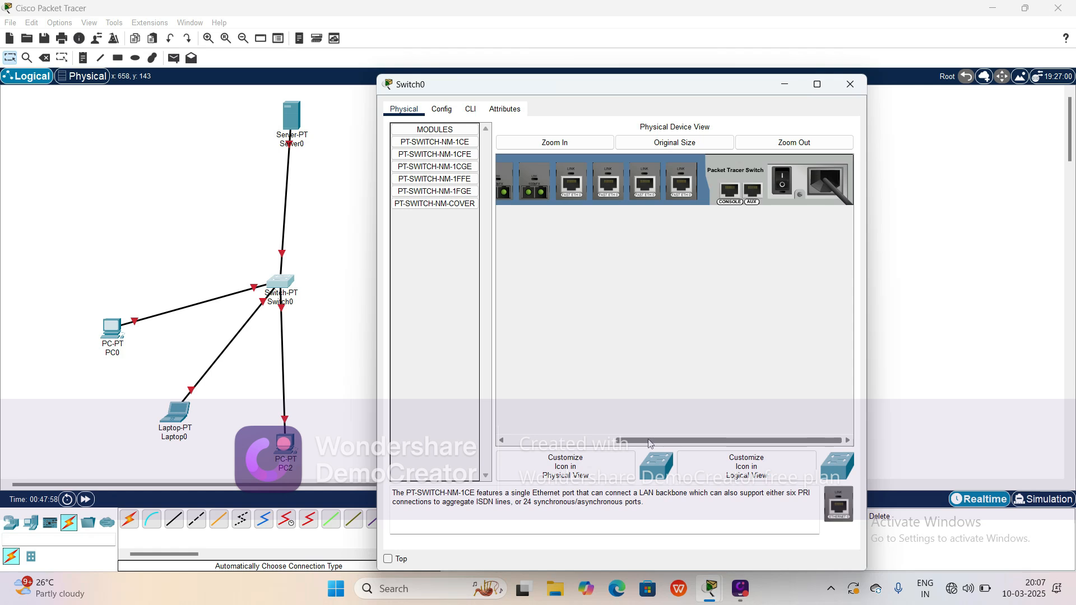
Install a PT-SWITCH-NM-1CE and a PT-SWITCH-NM-1CFE module in Switch0's empty slots nearest the existing ports
{"action": "left_click_drag", "start_coordinate": [650, 442], "coordinate": [521, 441]}
{"action": "left_click_drag", "start_coordinate": [425, 143], "coordinate": [633, 186]}
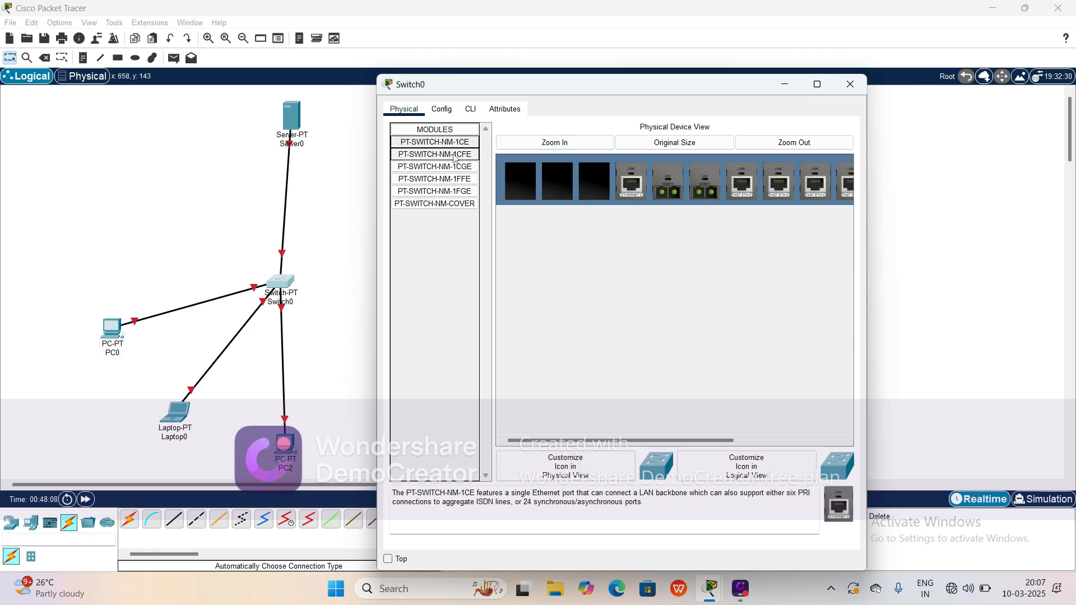
{"action": "left_click_drag", "start_coordinate": [455, 158], "coordinate": [598, 184]}
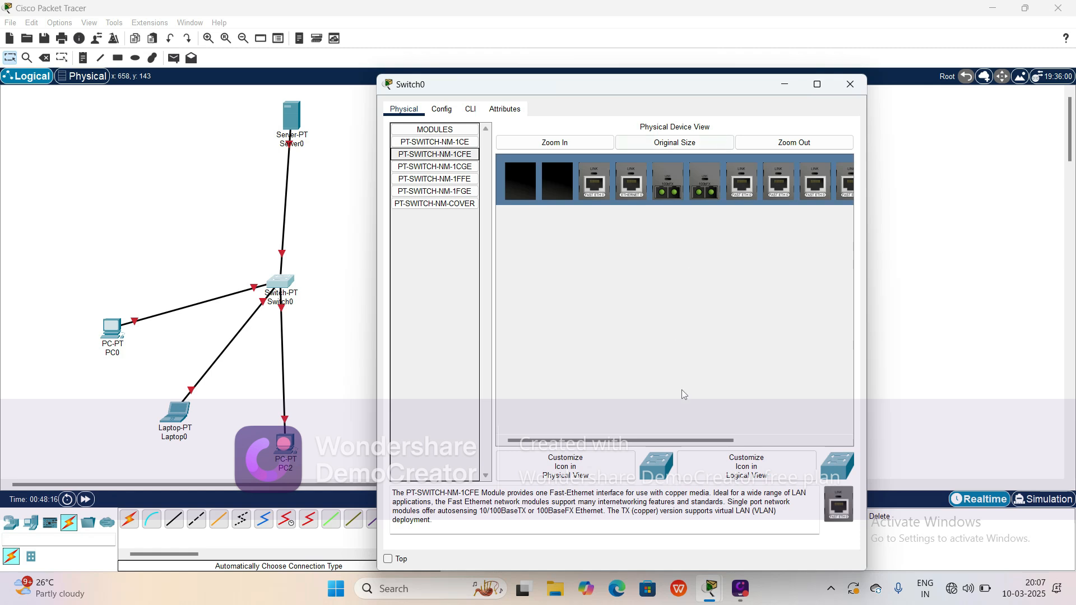
Power Switch0 back on and close its device window
{"action": "left_click_drag", "start_coordinate": [670, 441], "coordinate": [803, 446]}
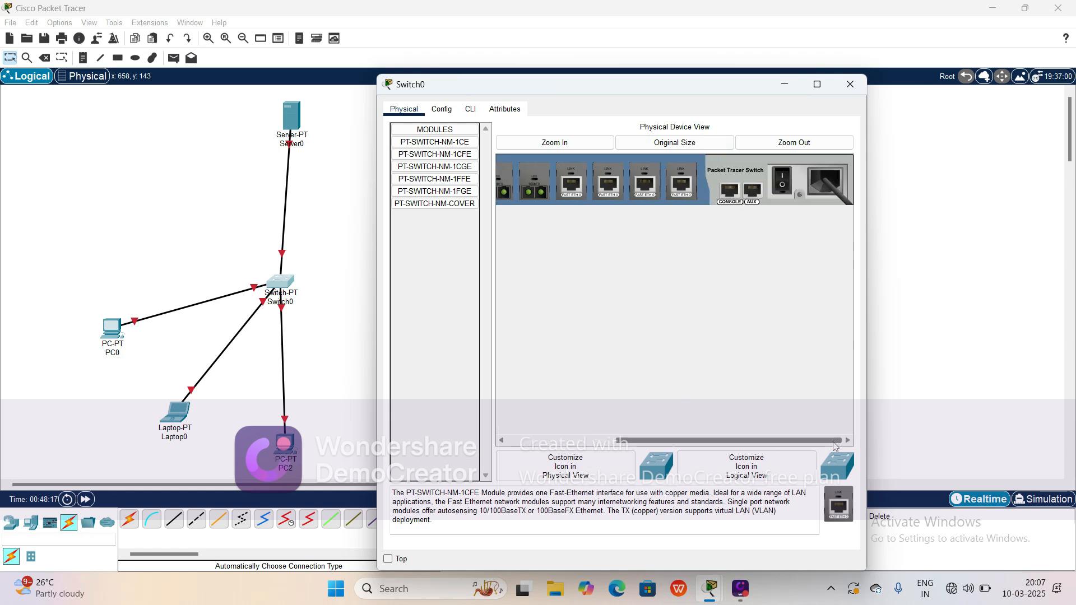
{"action": "left_click", "coordinate": [782, 180]}
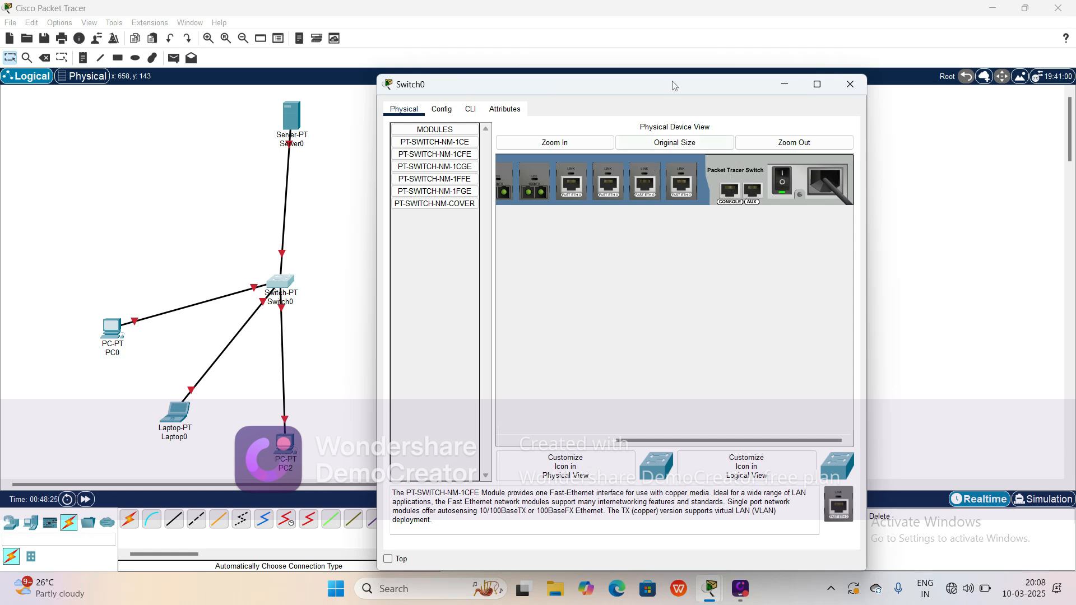
{"action": "left_click", "coordinate": [852, 83]}
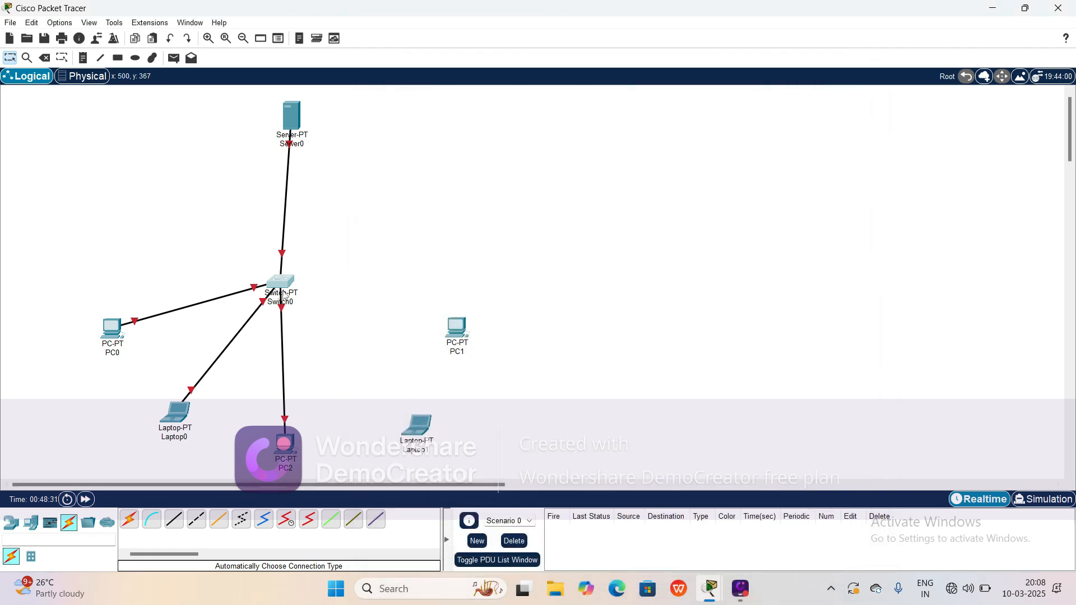
Connect Laptop1 and PC1 to Switch0 using the automatically chosen connection type
{"action": "left_click", "coordinate": [127, 521]}
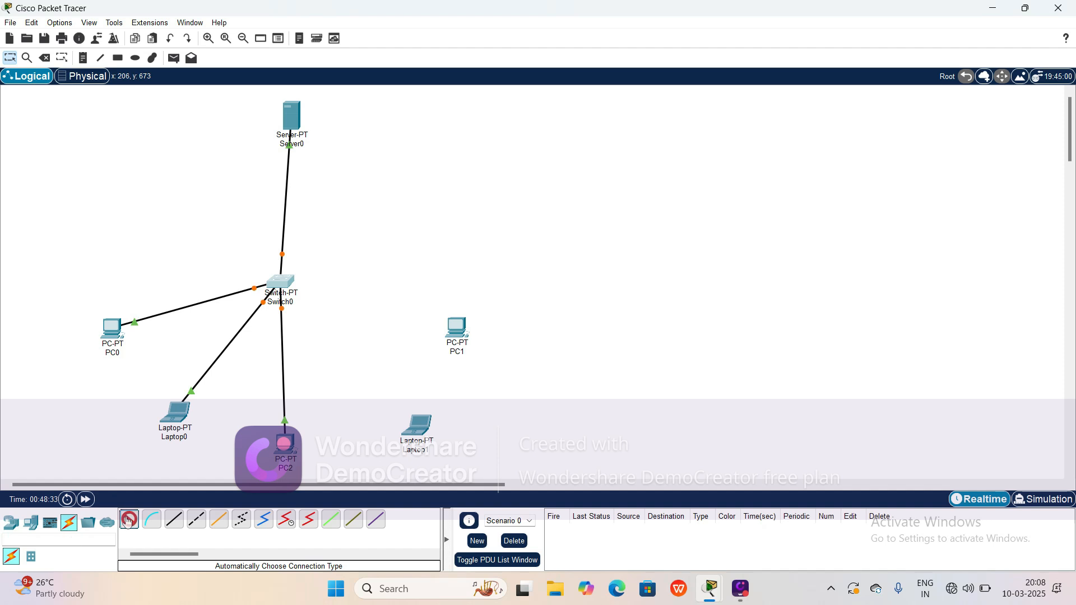
{"action": "left_click", "coordinate": [415, 420]}
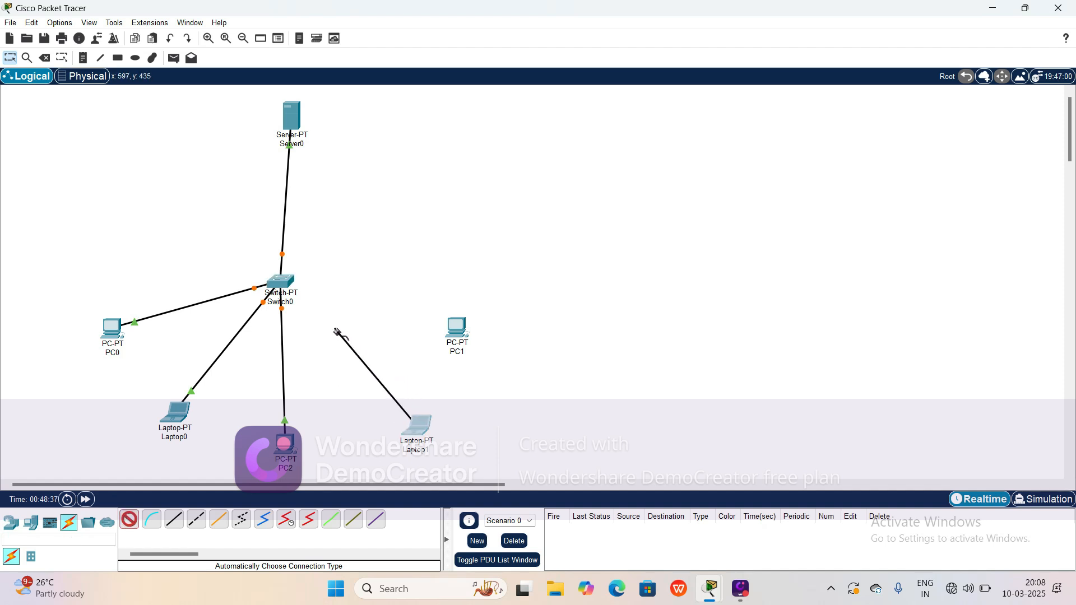
{"action": "left_click", "coordinate": [288, 287]}
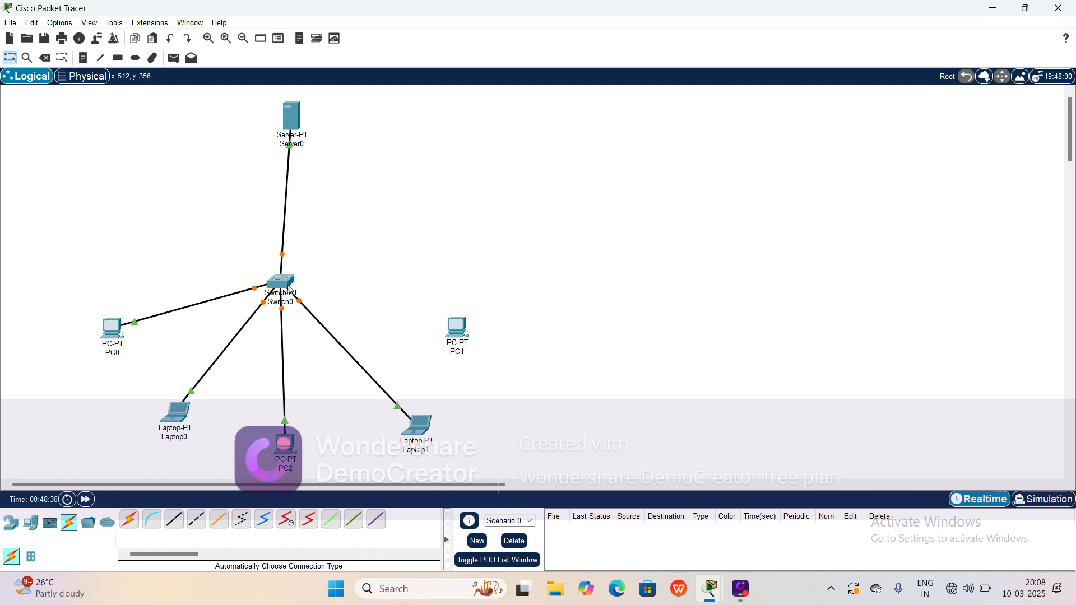
{"action": "left_click", "coordinate": [129, 519]}
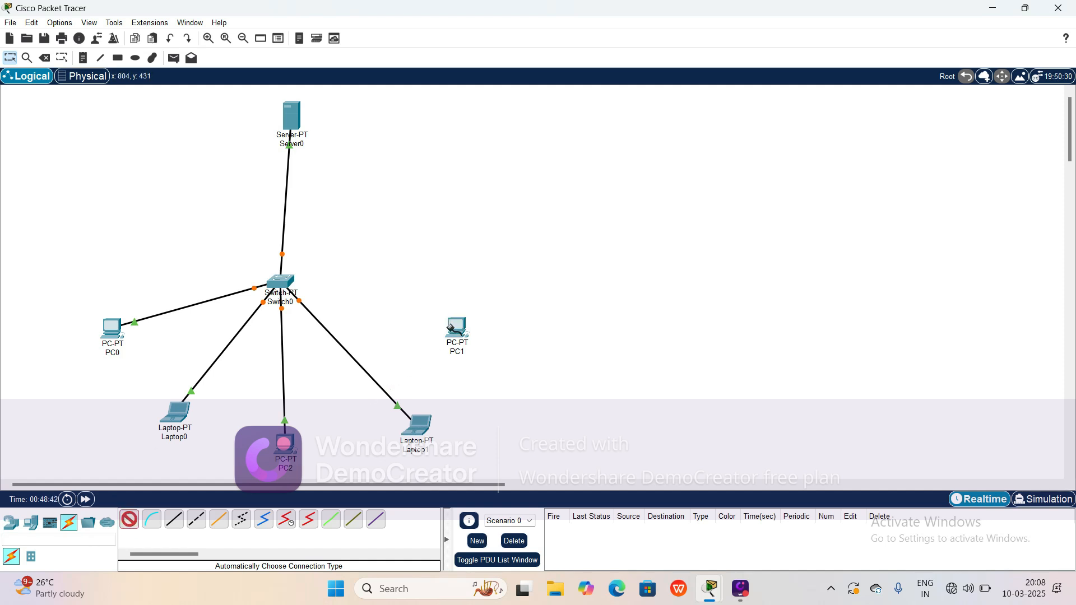
{"action": "left_click", "coordinate": [451, 328]}
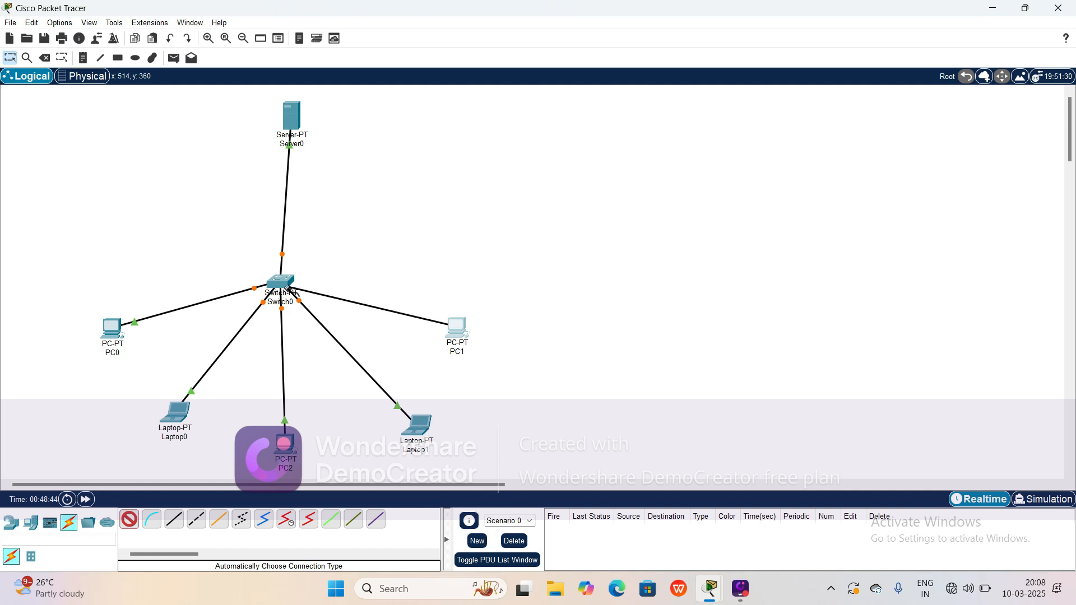
{"action": "left_click", "coordinate": [287, 288]}
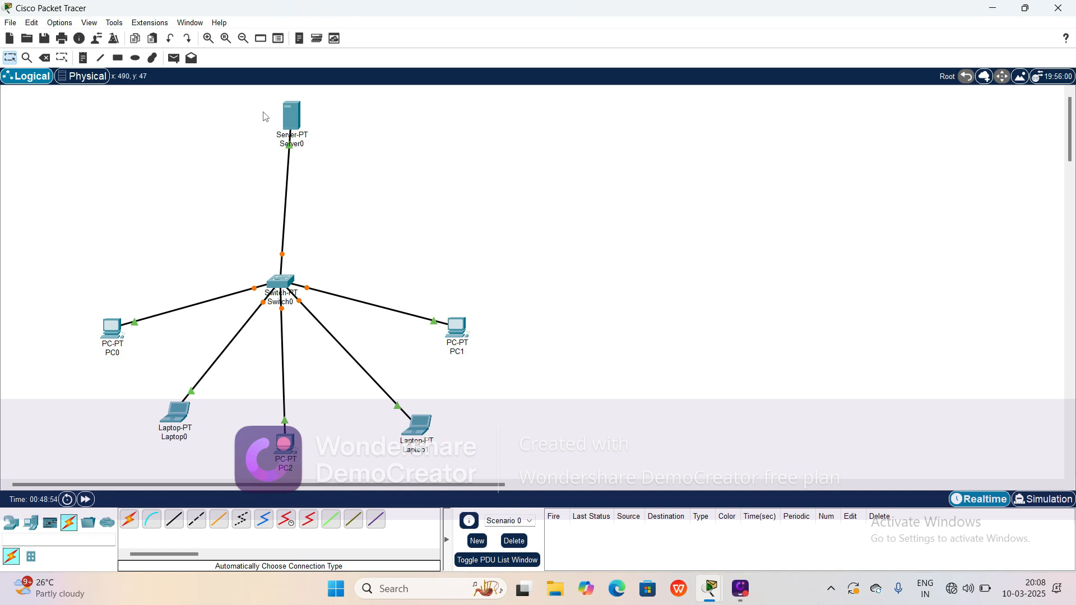
Give Server0 the static IPv4 address 192.168.1.1 with subnet mask 255.255.255.0 and close its window
{"action": "left_click", "coordinate": [293, 123]}
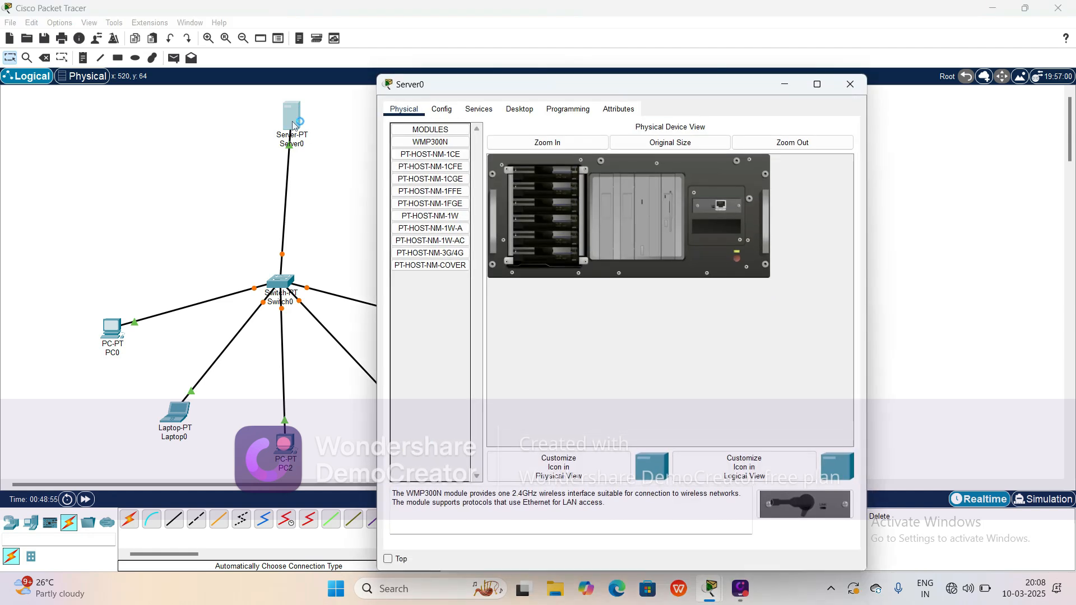
{"action": "left_click", "coordinate": [519, 109]}
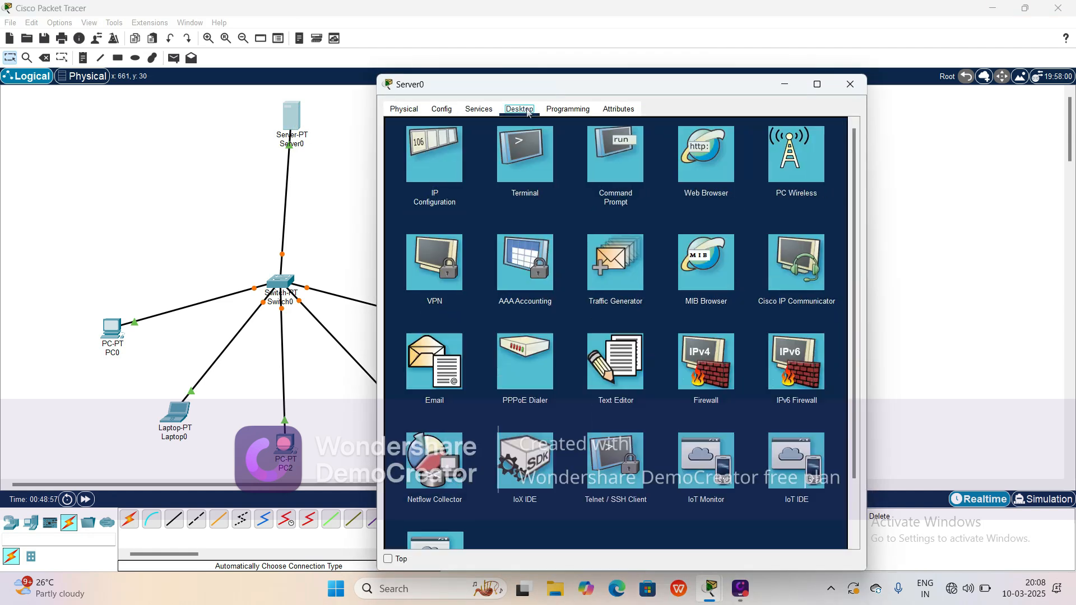
{"action": "left_click", "coordinate": [444, 162]}
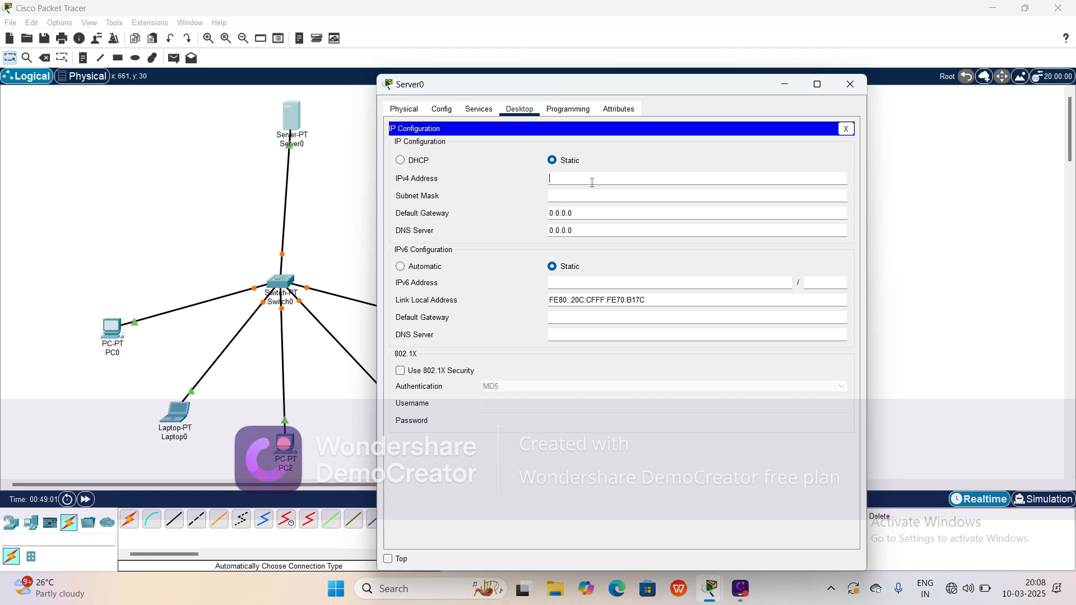
{"action": "type", "text": "192.168.1.1"}
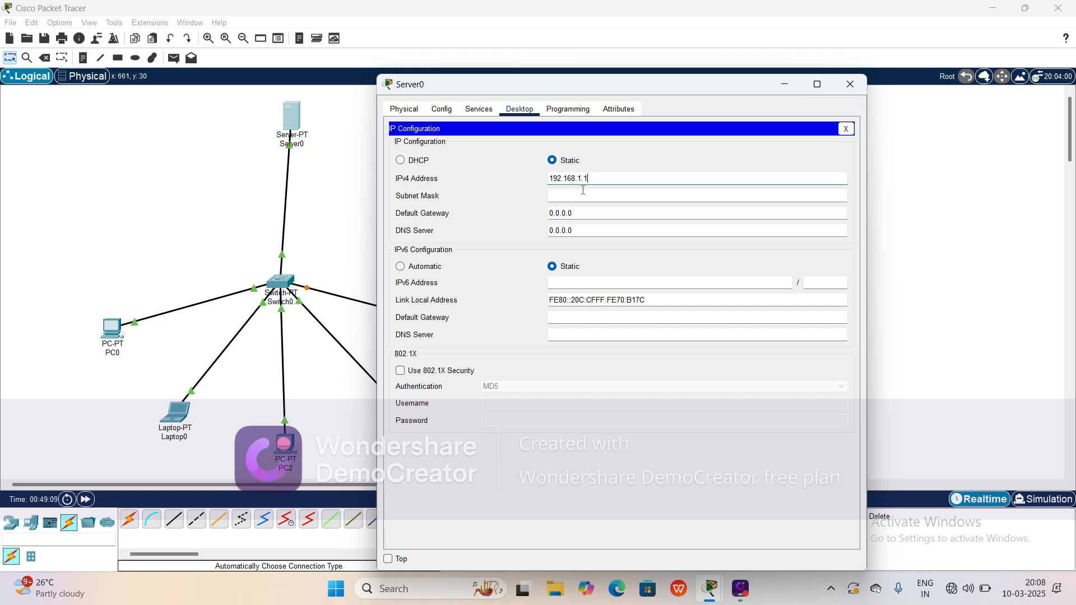
{"action": "left_click", "coordinate": [582, 193]}
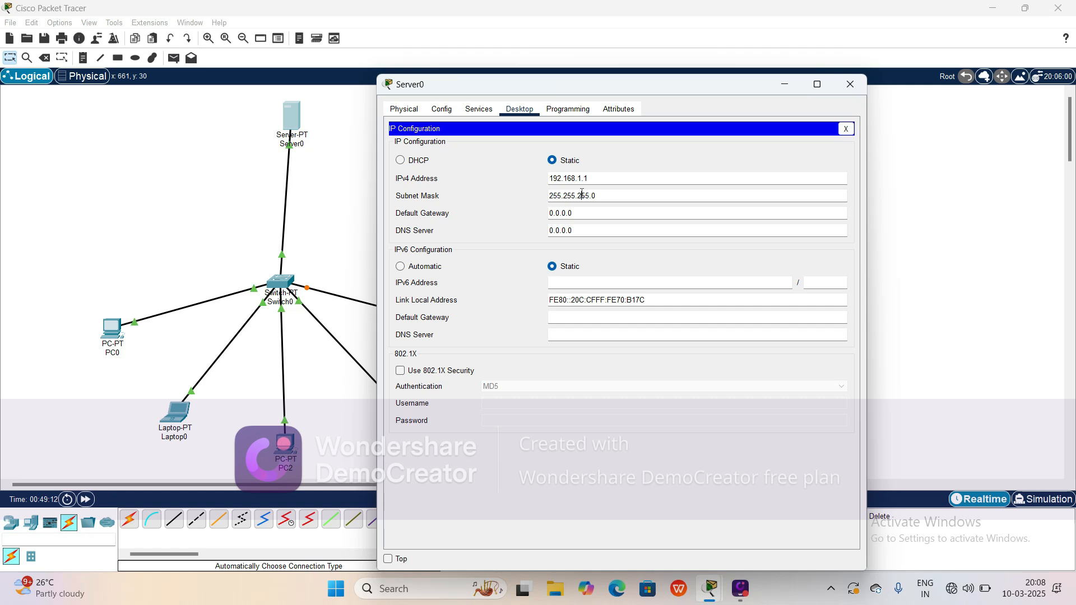
{"action": "left_click", "coordinate": [581, 193]}
{"action": "mouse_move", "coordinate": [833, 86]}
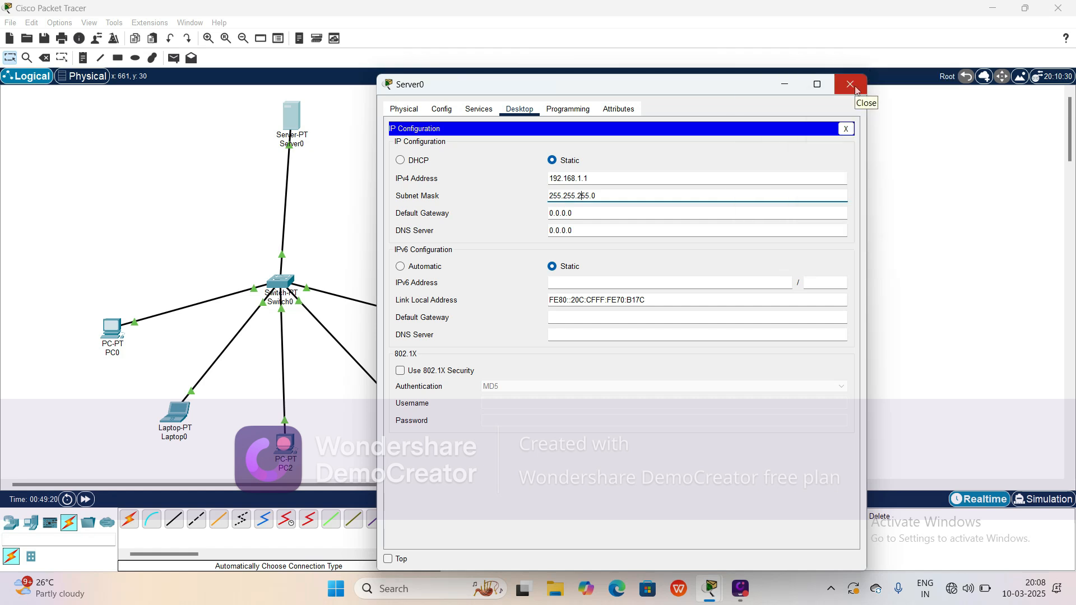
{"action": "left_click", "coordinate": [856, 89]}
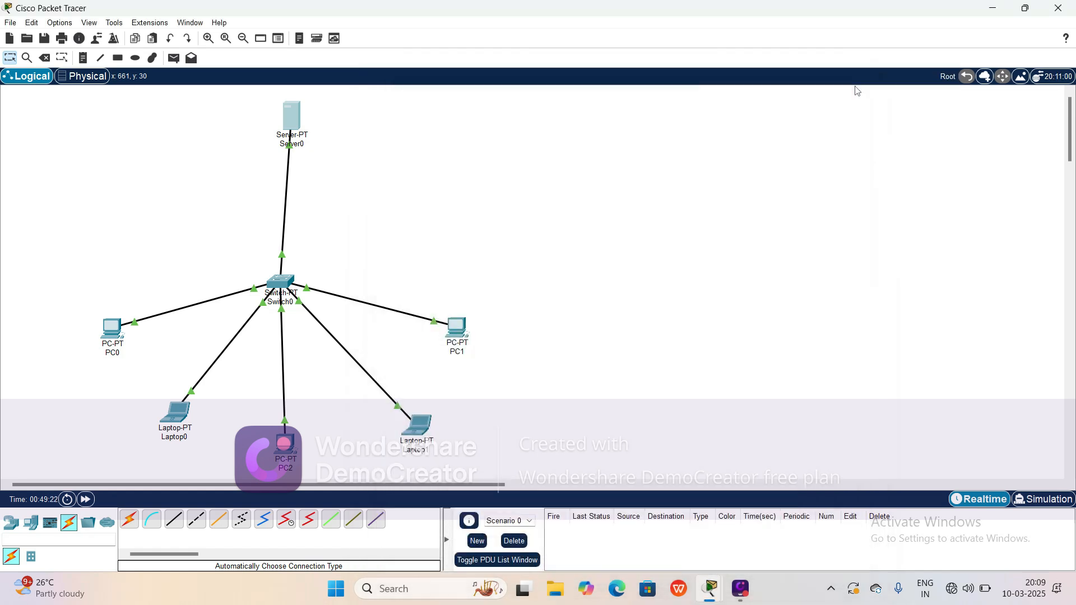
In Server0's DHCP service, enter 192.168.1.1 as the default gateway, turn the service on and close the window
{"action": "left_click", "coordinate": [294, 128]}
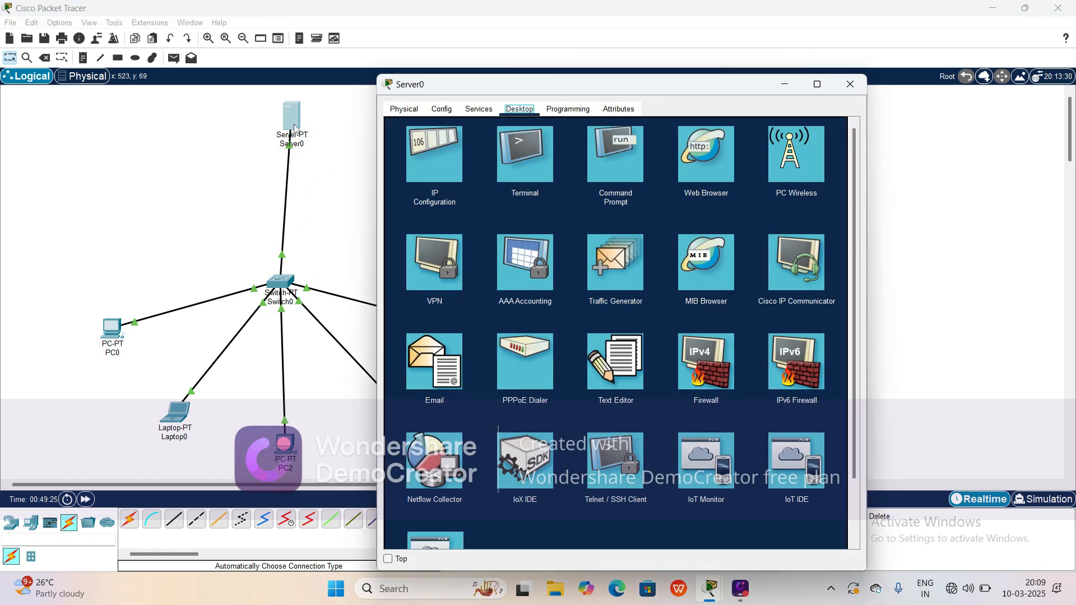
{"action": "left_click", "coordinate": [479, 109]}
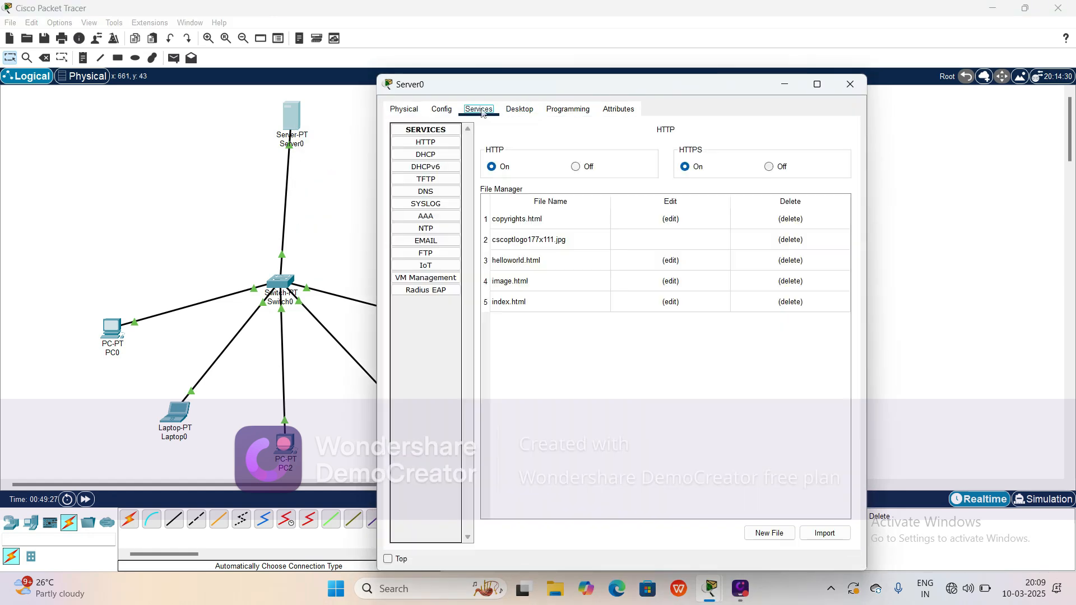
{"action": "left_click", "coordinate": [434, 157]}
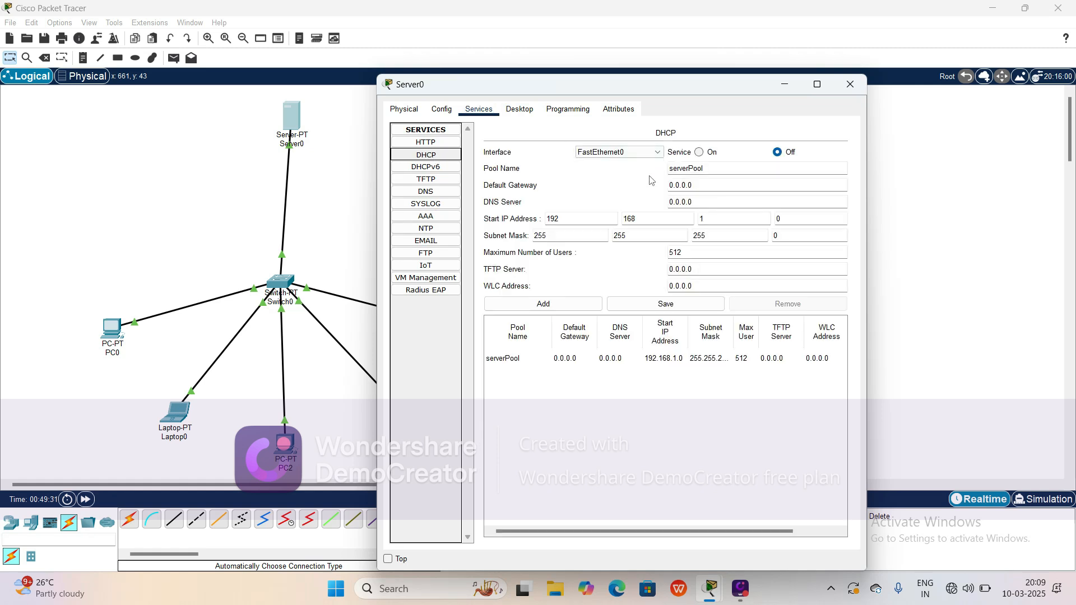
{"action": "left_click_drag", "start_coordinate": [696, 186], "coordinate": [667, 186]}
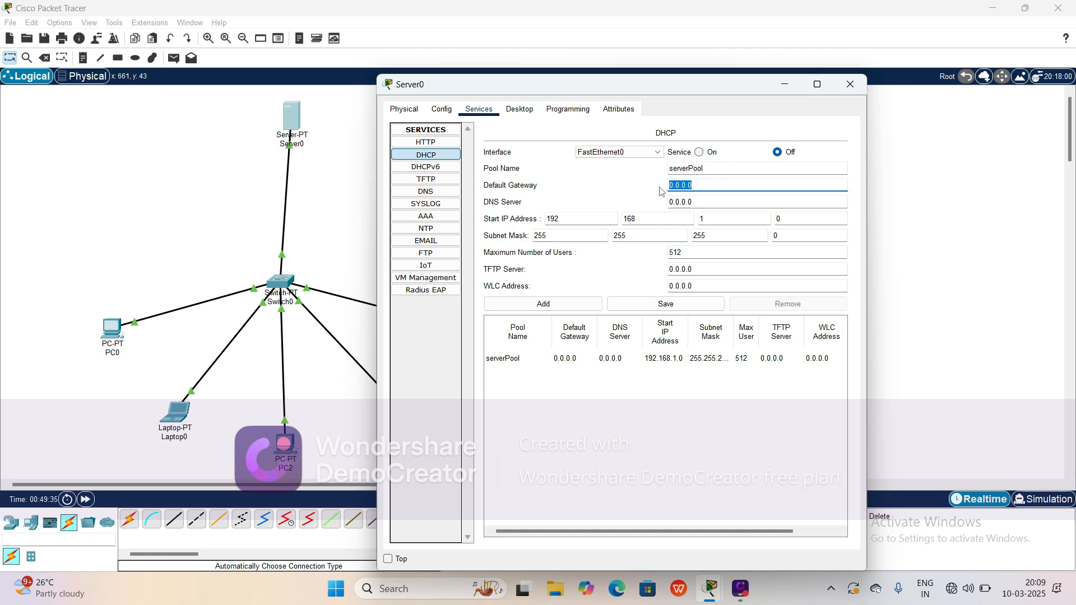
{"action": "type", "text": "192.168.1.1"}
{"action": "left_click", "coordinate": [715, 201]}
{"action": "left_click", "coordinate": [699, 153]}
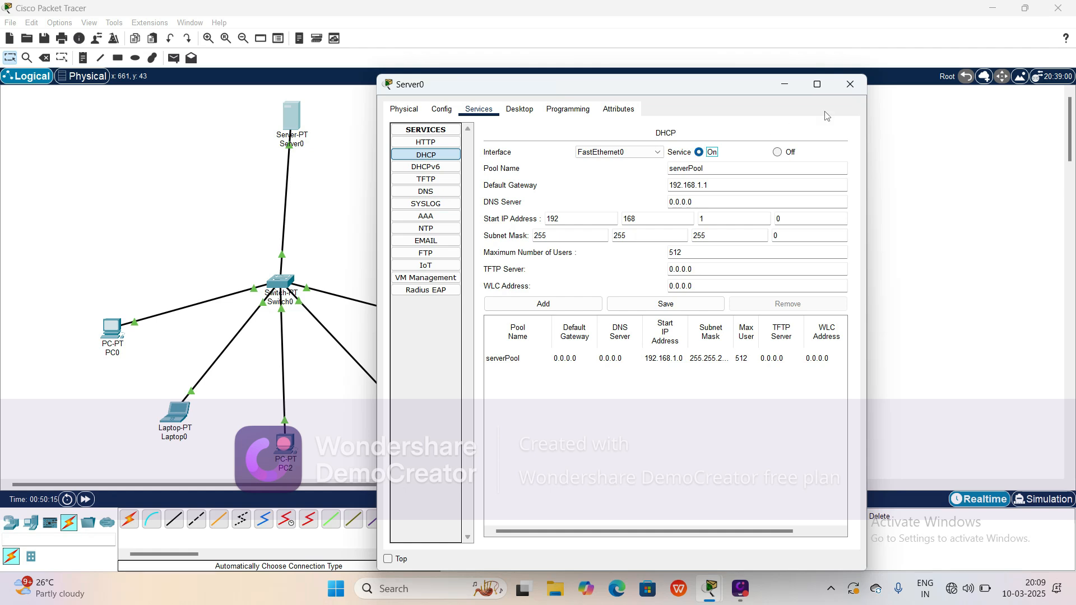
{"action": "left_click", "coordinate": [848, 87]}
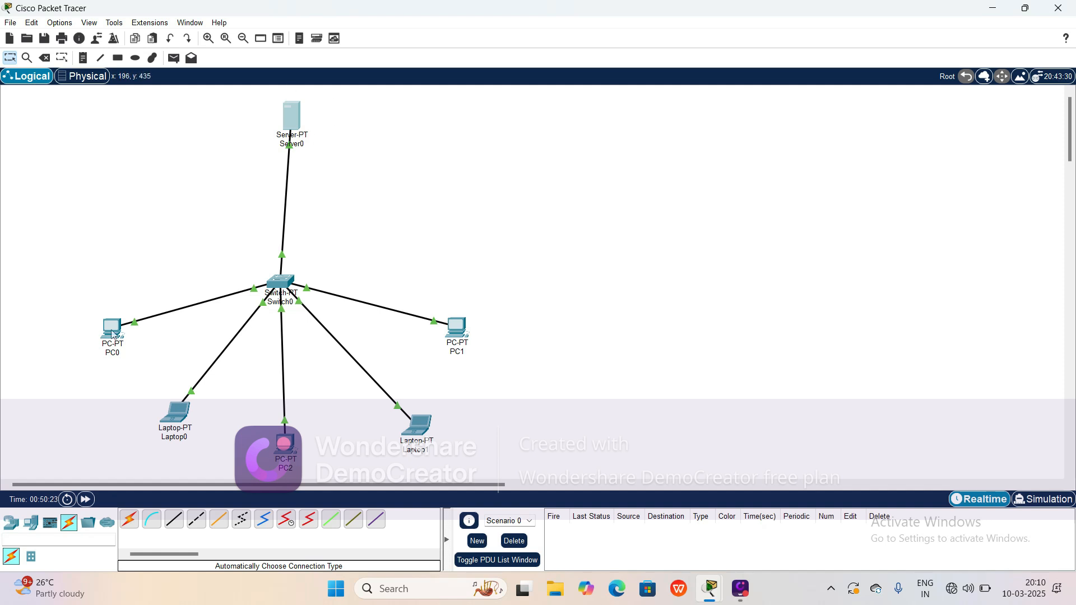
Switch PC0's IP configuration to DHCP and close its window
{"action": "mouse_move", "coordinate": [111, 335]}
{"action": "mouse_move", "coordinate": [297, 119]}
{"action": "left_click", "coordinate": [114, 327]}
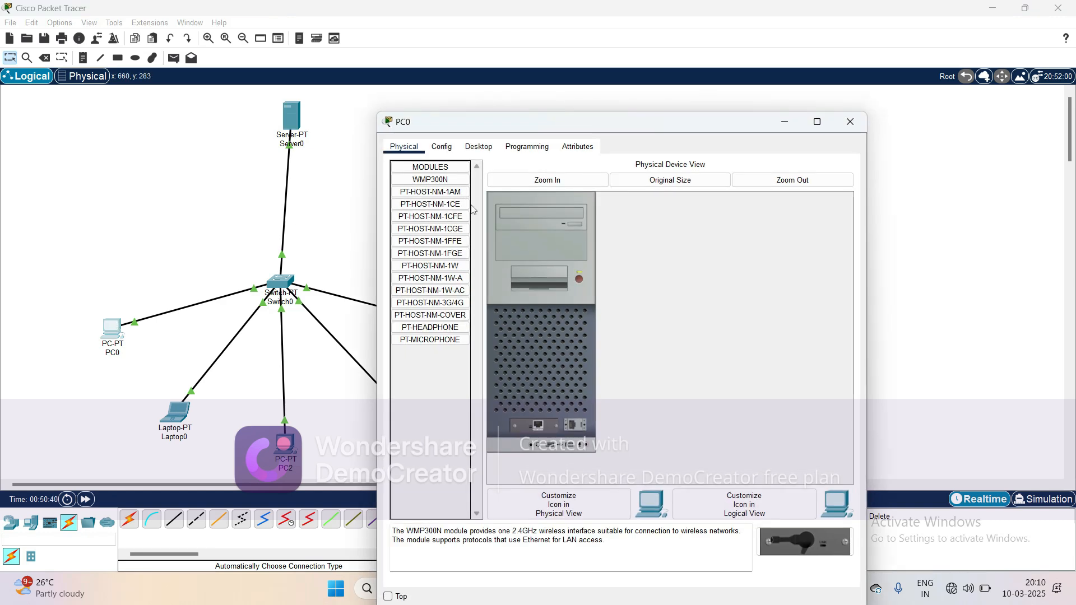
{"action": "left_click", "coordinate": [474, 147]}
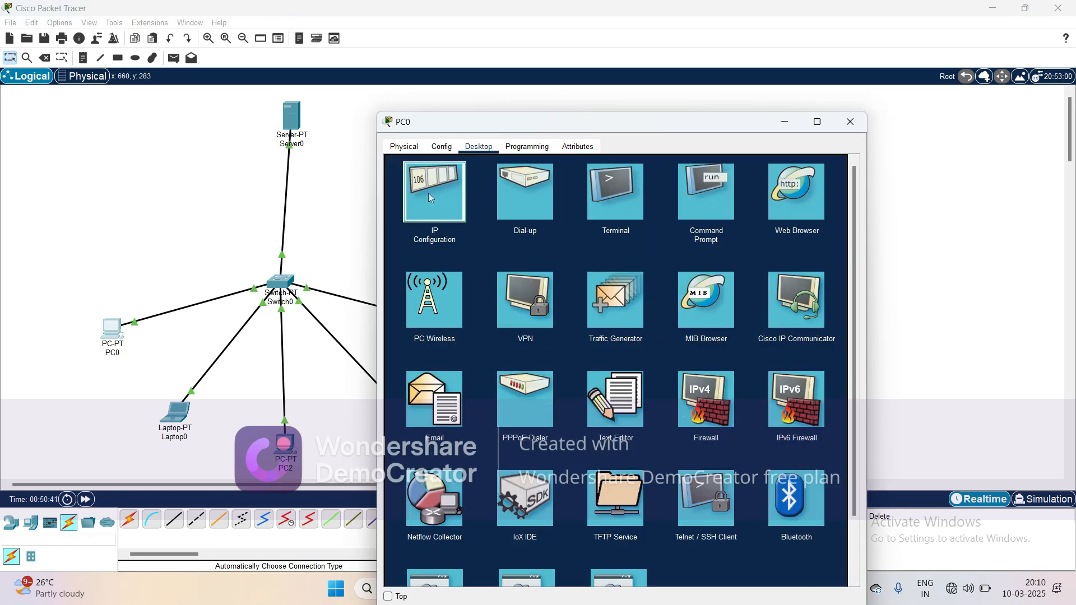
{"action": "left_click", "coordinate": [428, 193]}
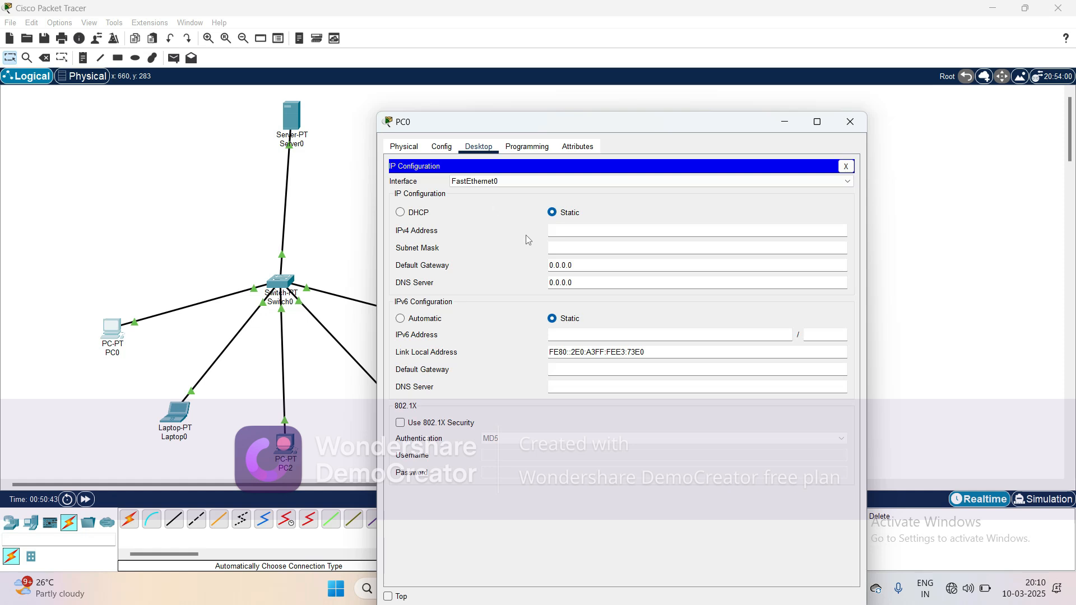
{"action": "left_click", "coordinate": [400, 213]}
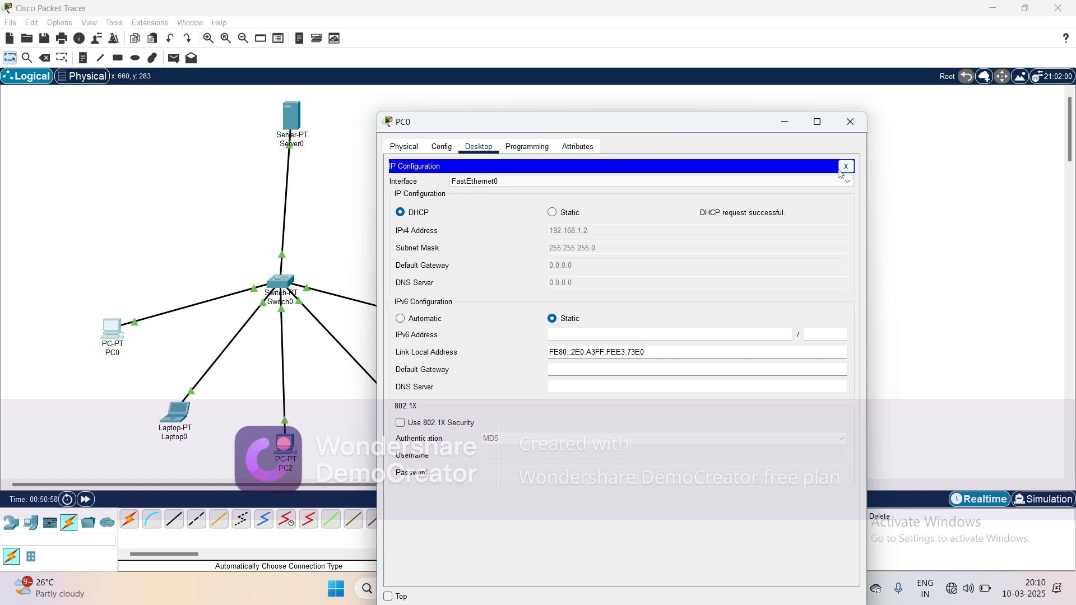
{"action": "left_click", "coordinate": [850, 122]}
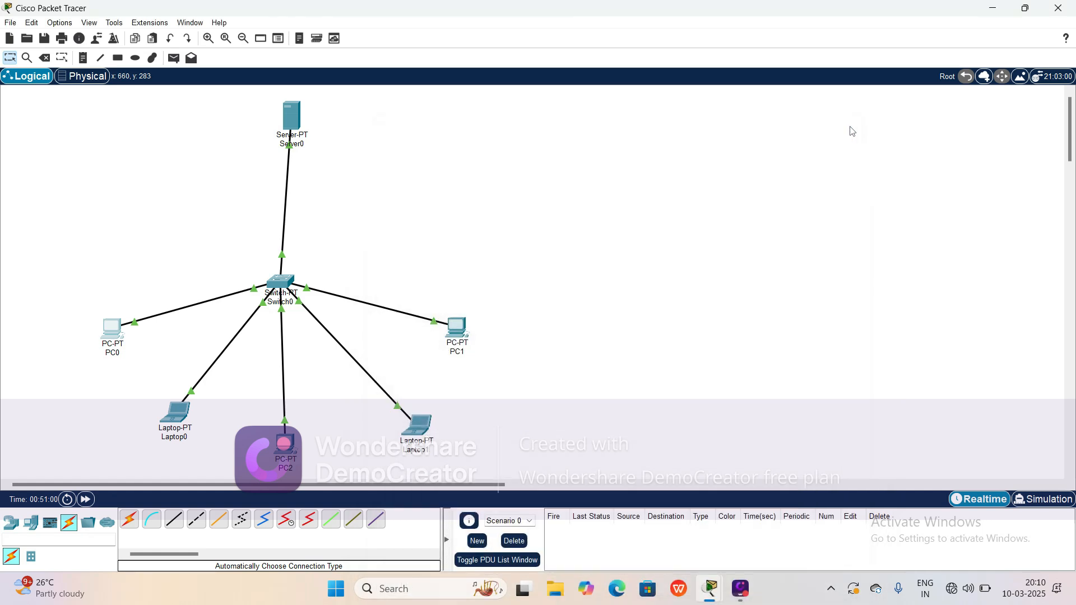
Switch Laptop0's IP configuration to DHCP and close its window
{"action": "left_click", "coordinate": [181, 425]}
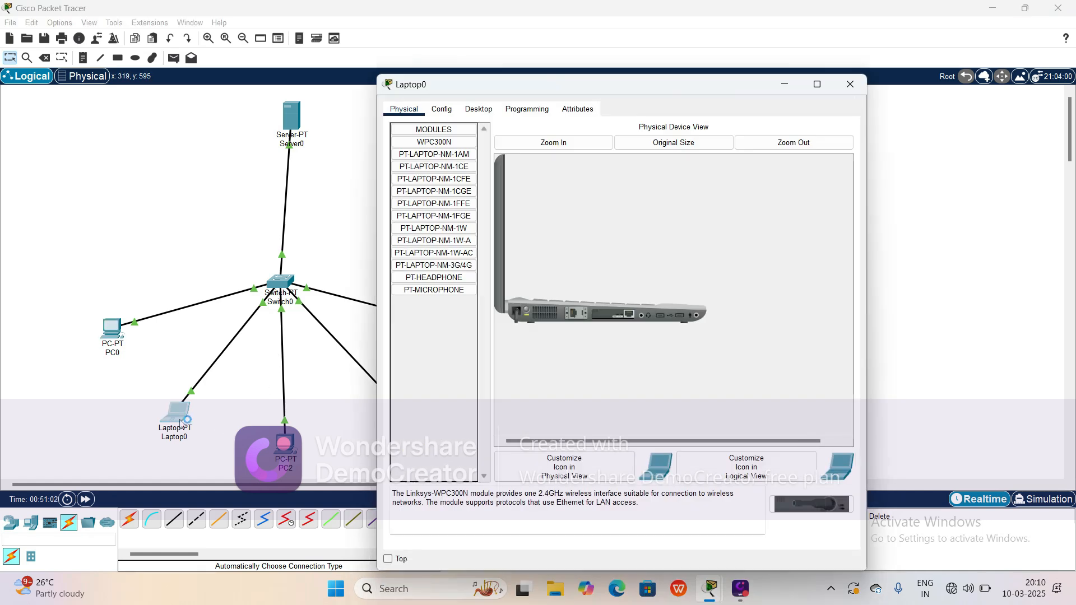
{"action": "left_click", "coordinate": [479, 110]}
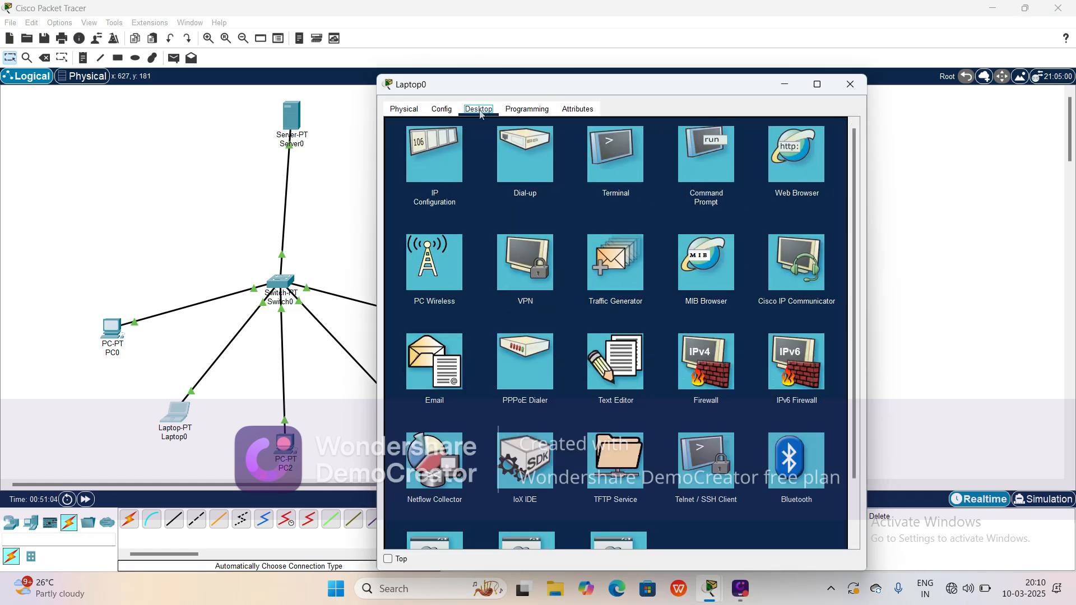
{"action": "left_click", "coordinate": [445, 142]}
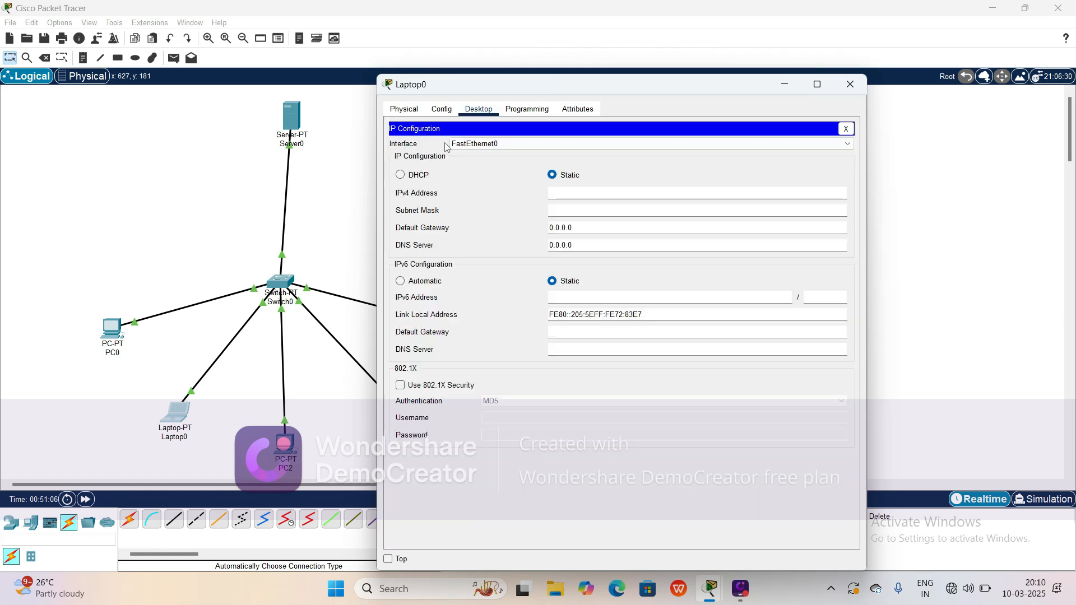
{"action": "left_click", "coordinate": [400, 175]}
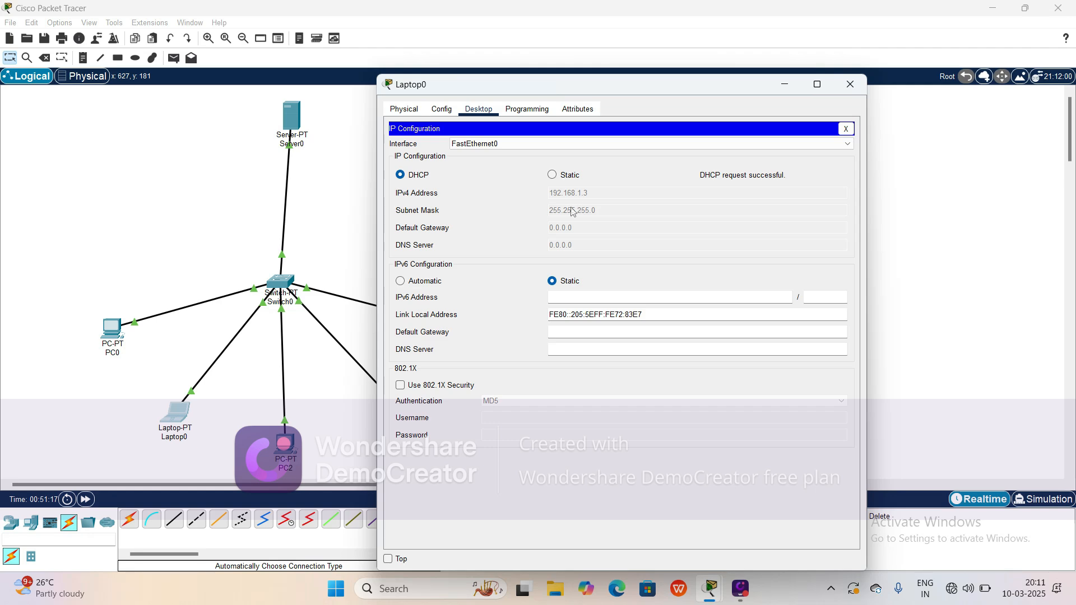
{"action": "left_click", "coordinate": [850, 84]}
Switch PC2's IP configuration to DHCP and close its window
{"action": "left_click", "coordinate": [284, 444]}
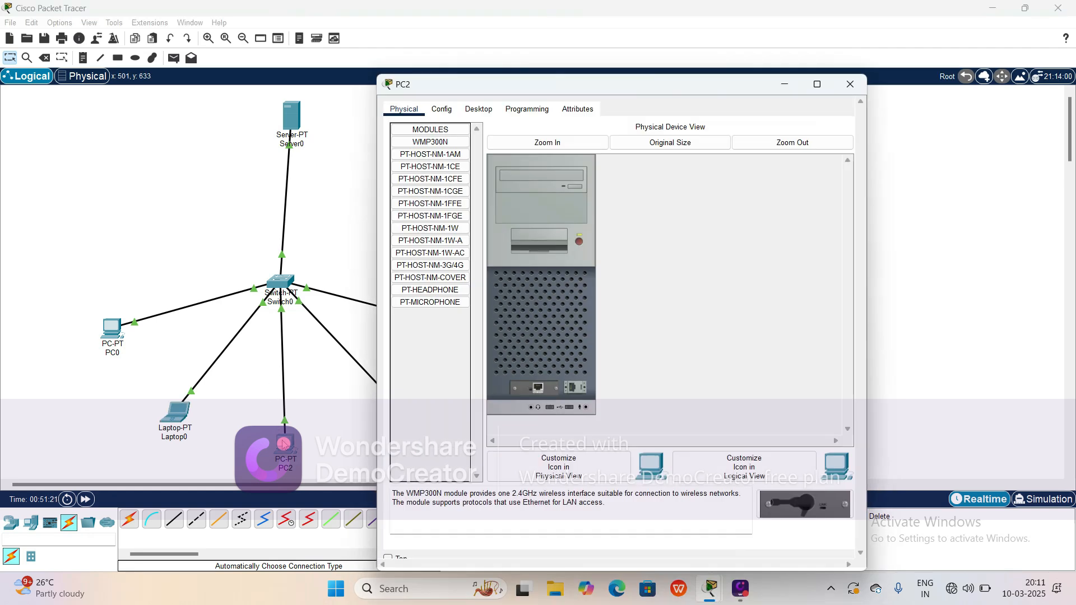
{"action": "left_click", "coordinate": [478, 109]}
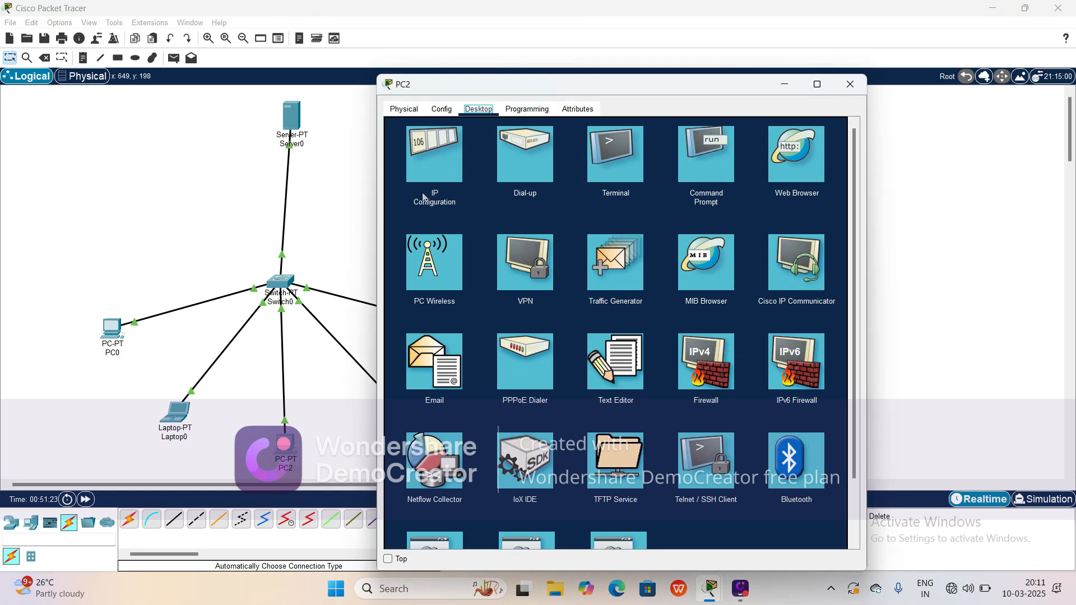
{"action": "left_click", "coordinate": [434, 168]}
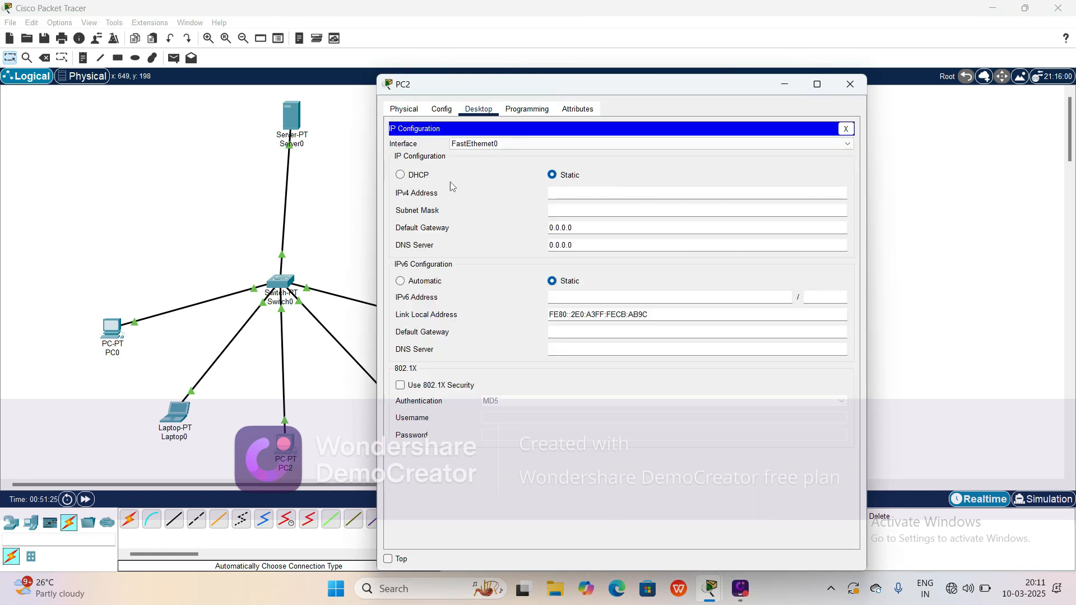
{"action": "left_click", "coordinate": [400, 174]}
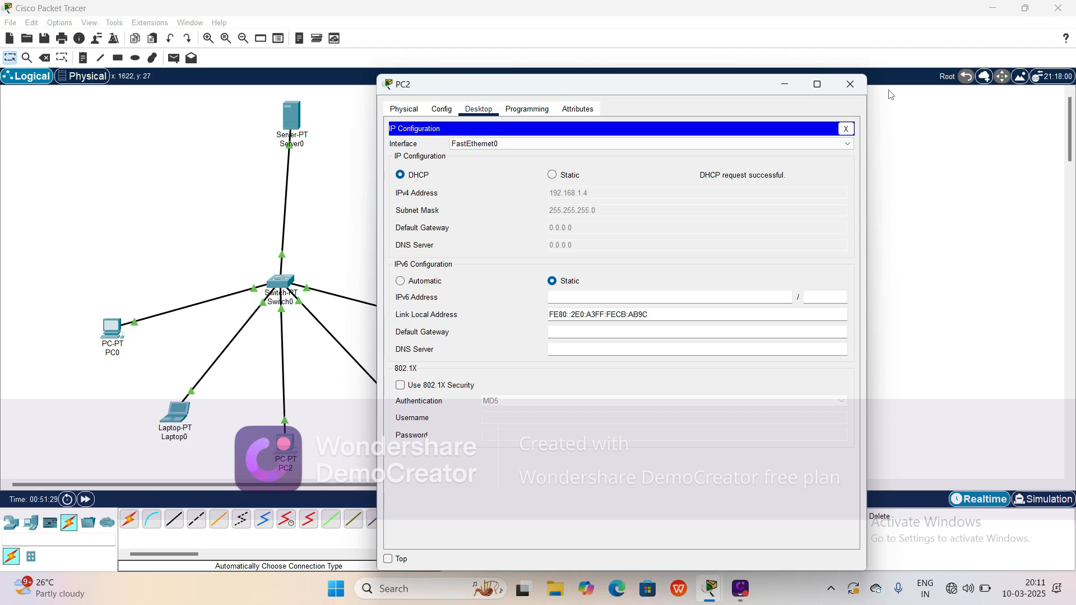
{"action": "left_click", "coordinate": [859, 87]}
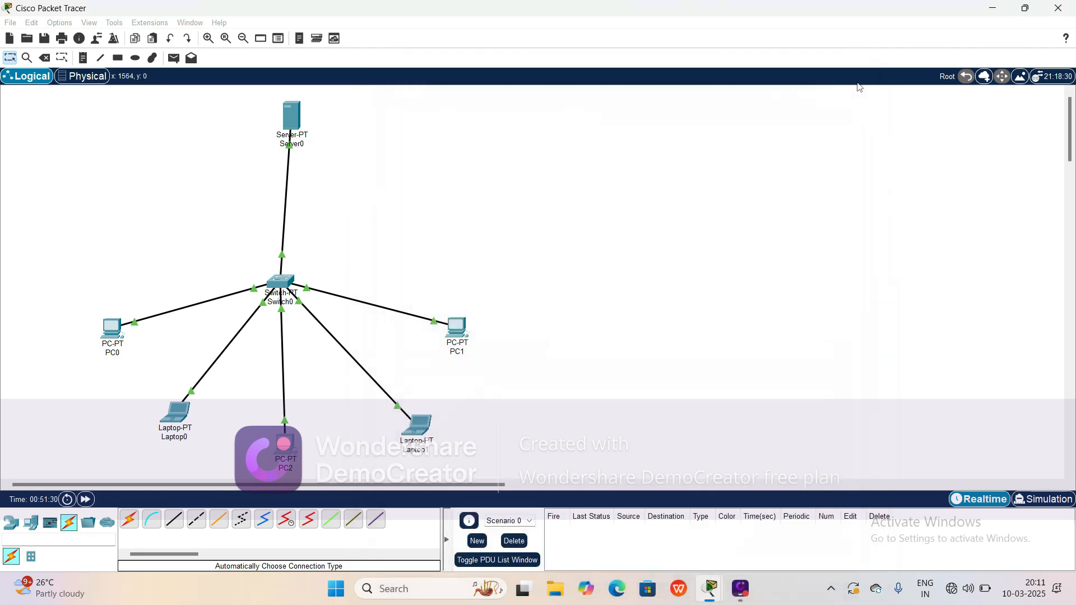
Switch Laptop1's IP configuration to DHCP and close its window
{"action": "left_click", "coordinate": [415, 430]}
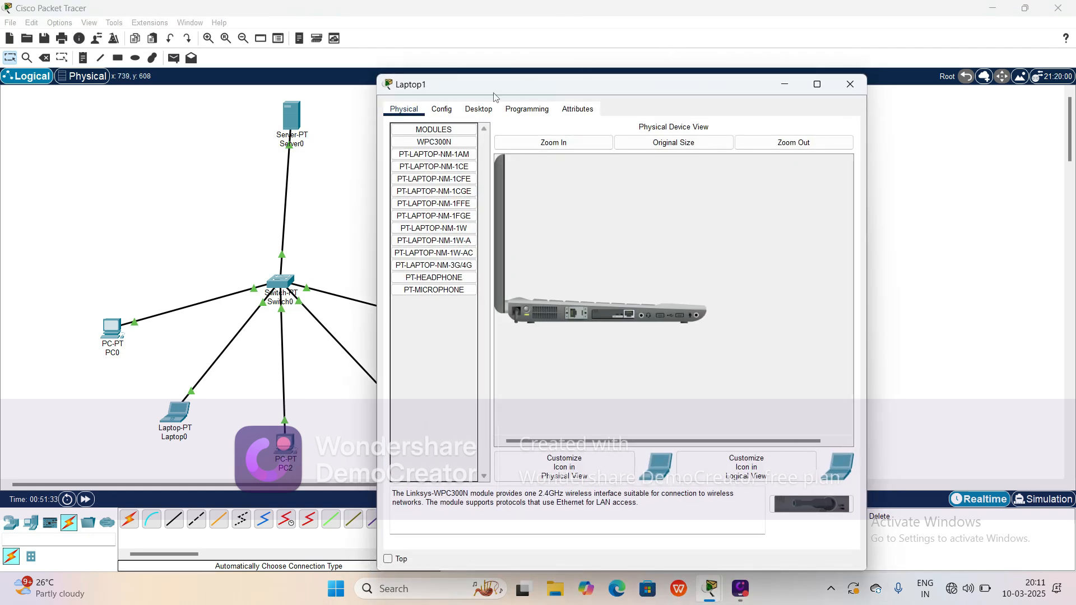
{"action": "left_click", "coordinate": [479, 111]}
{"action": "left_click", "coordinate": [447, 170]}
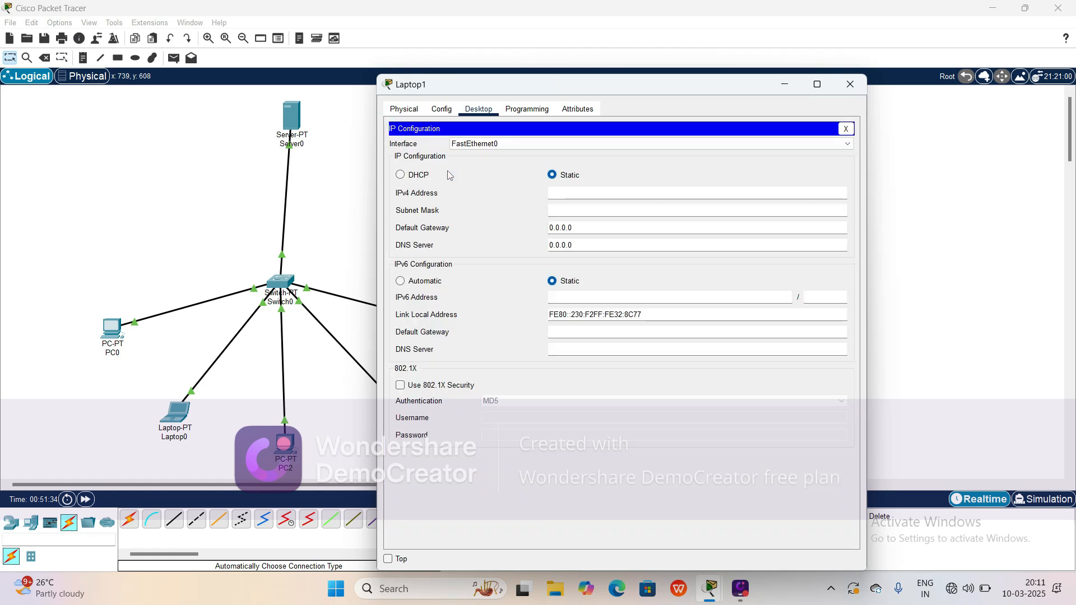
{"action": "left_click", "coordinate": [400, 176]}
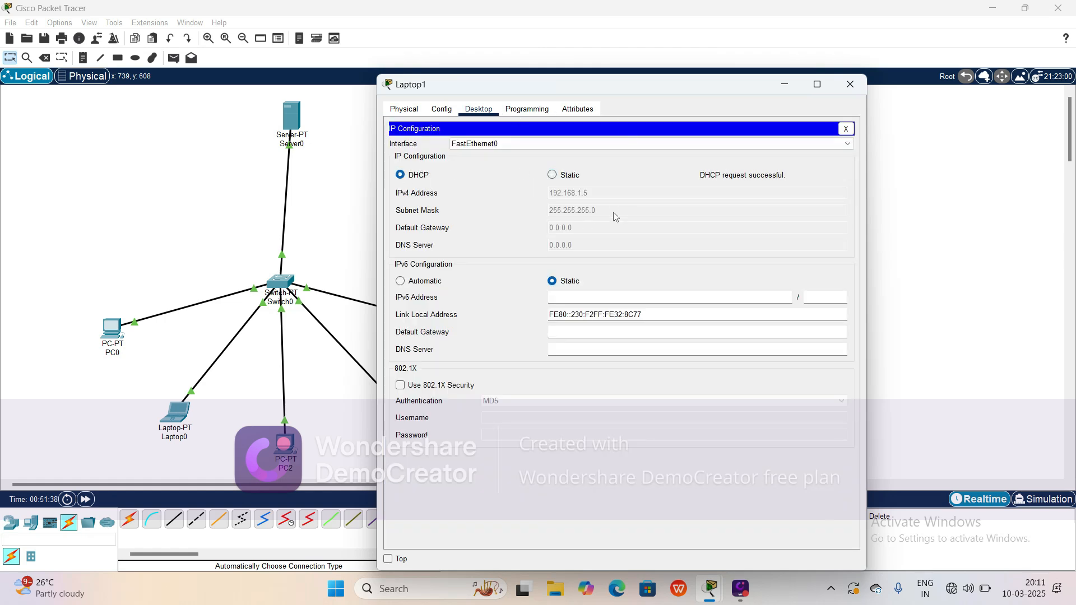
{"action": "left_click", "coordinate": [850, 85]}
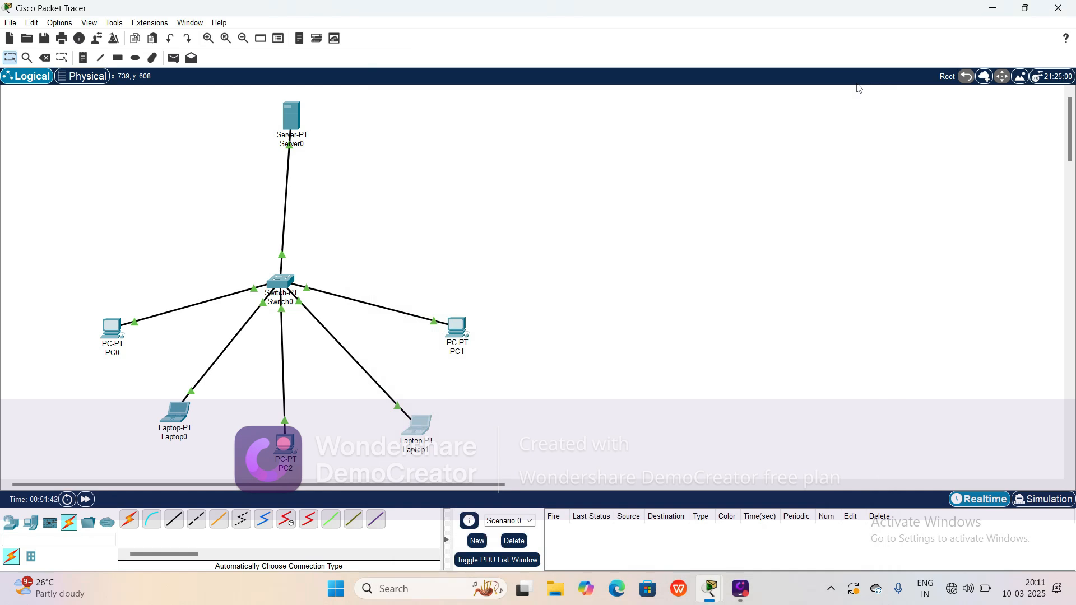
Ping 192.168.1.6 from PC0's command prompt to test the connection to PC1, and close PC0's window
{"action": "left_click", "coordinate": [111, 330]}
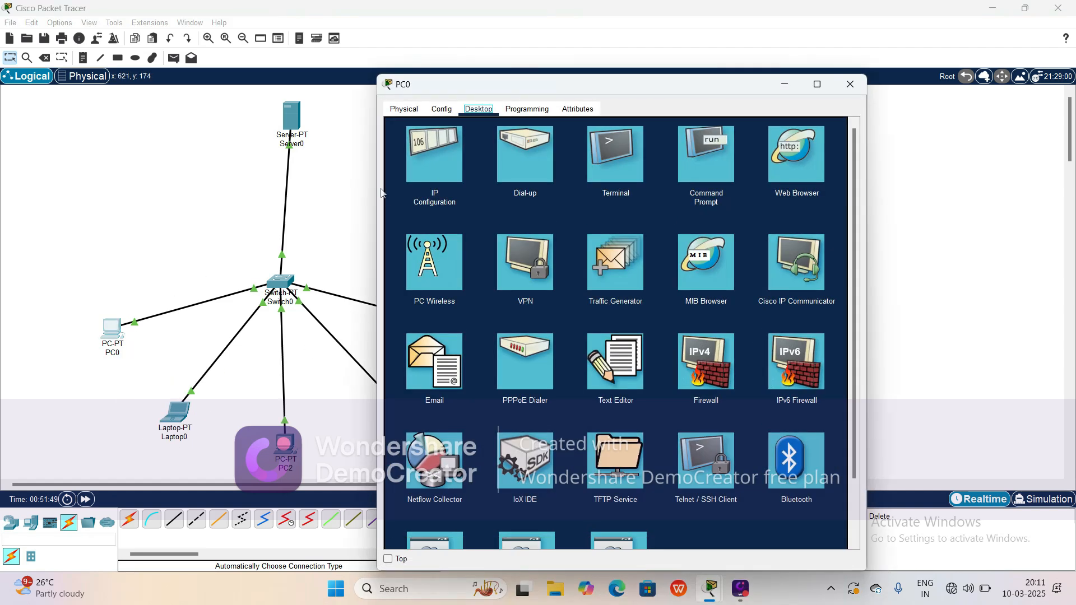
{"action": "left_click", "coordinate": [711, 143]}
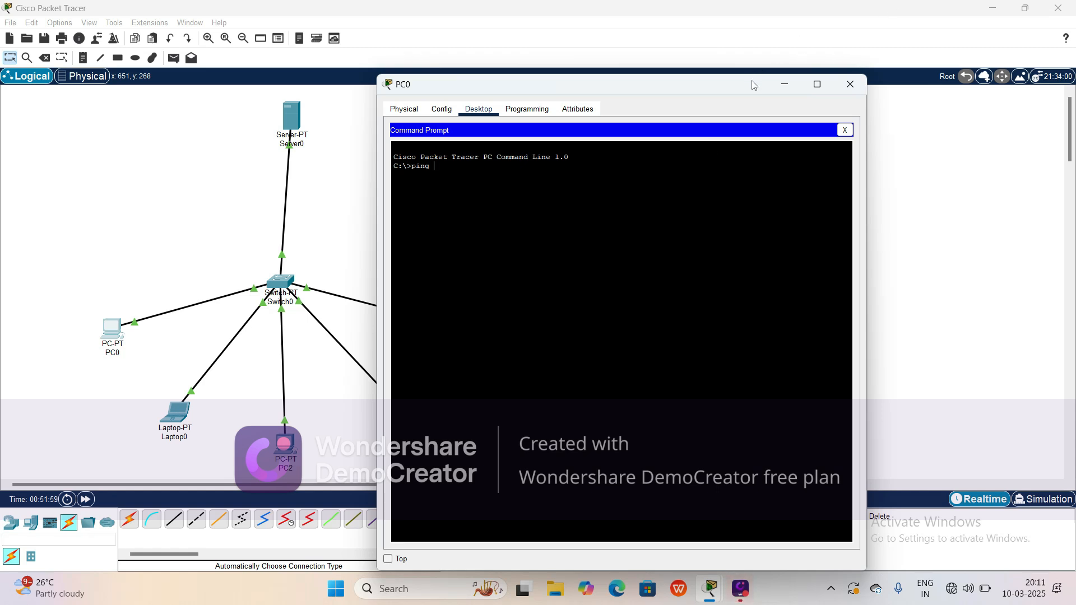
{"action": "left_click_drag", "start_coordinate": [754, 84], "coordinate": [958, 115]}
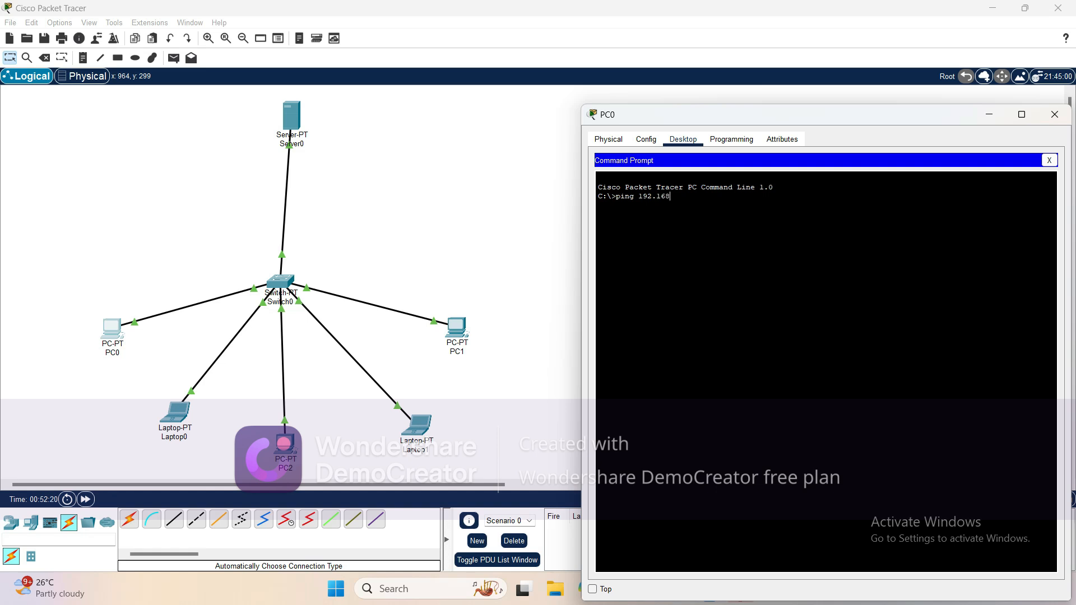
{"action": "type", "text": "1."}
{"action": "type", "text": "6"}
{"action": "key", "text": "Return"}
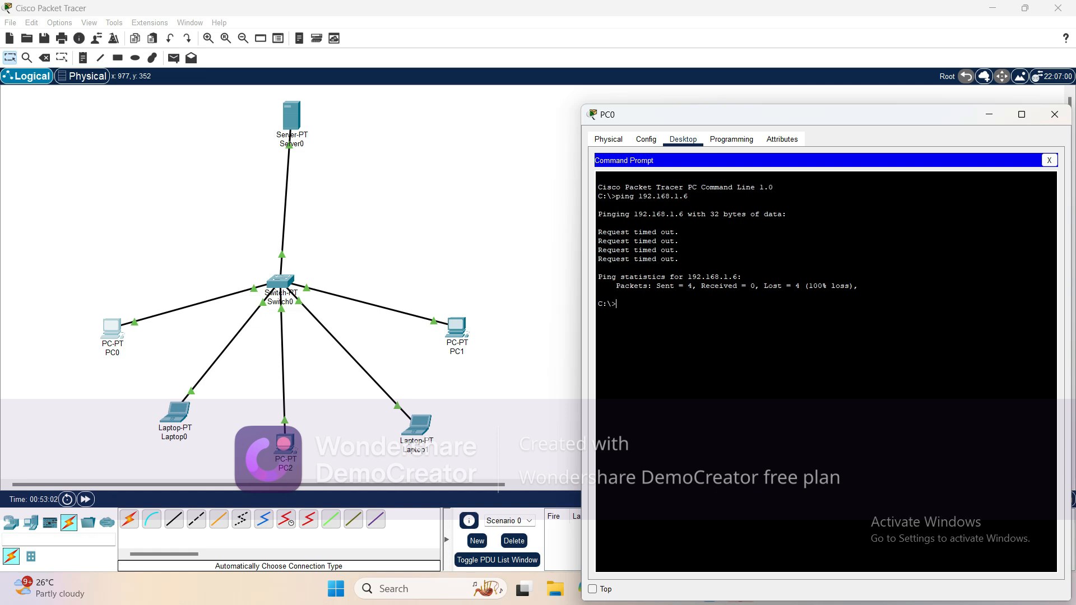
{"action": "type", "text": "pin"}
{"action": "left_click", "coordinate": [1054, 114]}
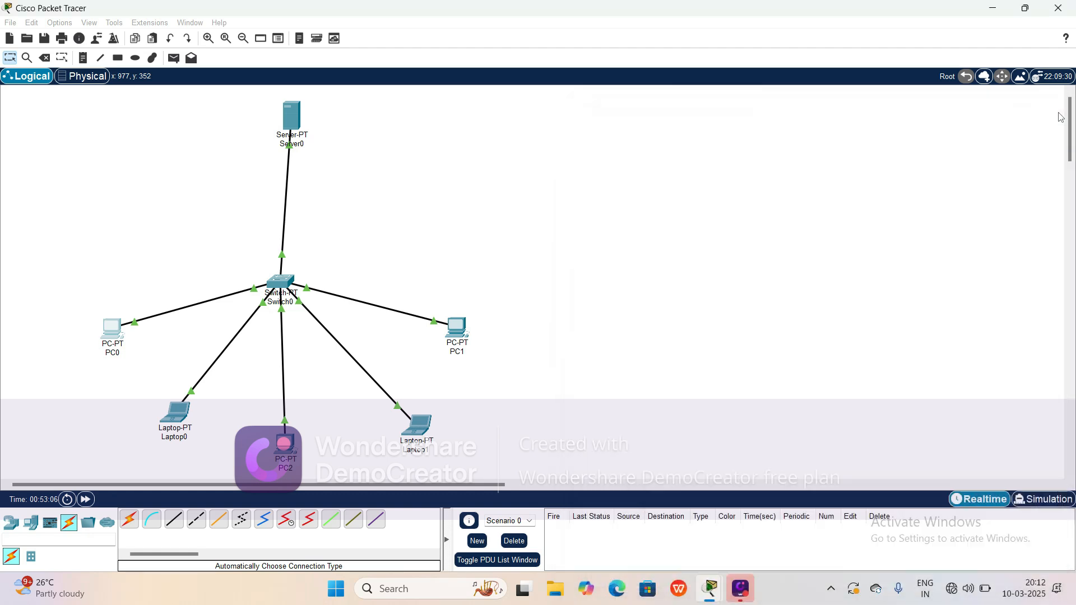
Switch PC1's IP configuration to DHCP and close its window
{"action": "left_click", "coordinate": [457, 329]}
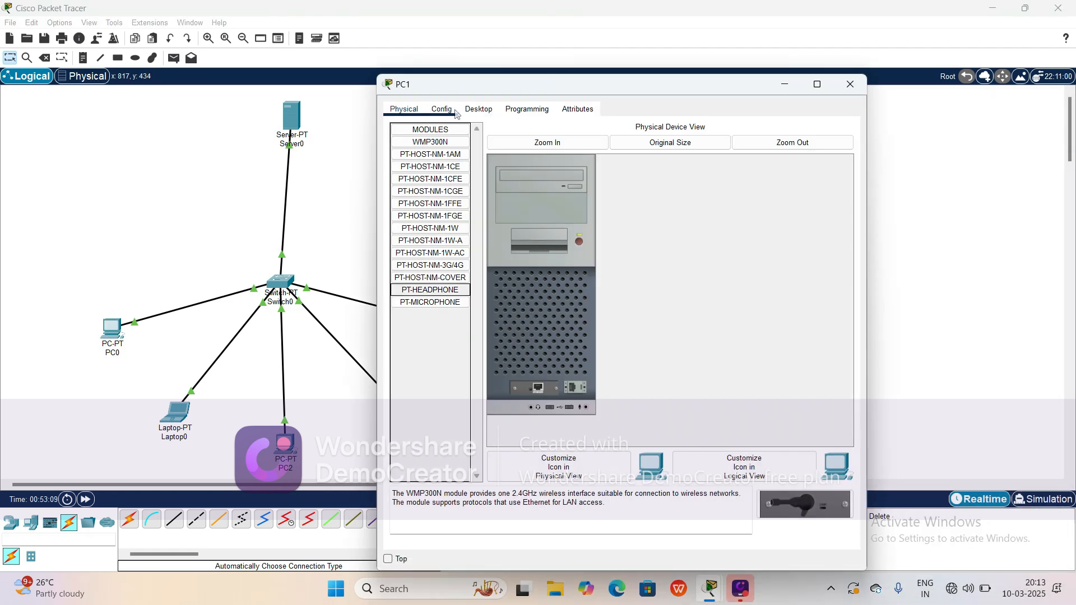
{"action": "left_click", "coordinate": [478, 109]}
{"action": "left_click", "coordinate": [434, 163]}
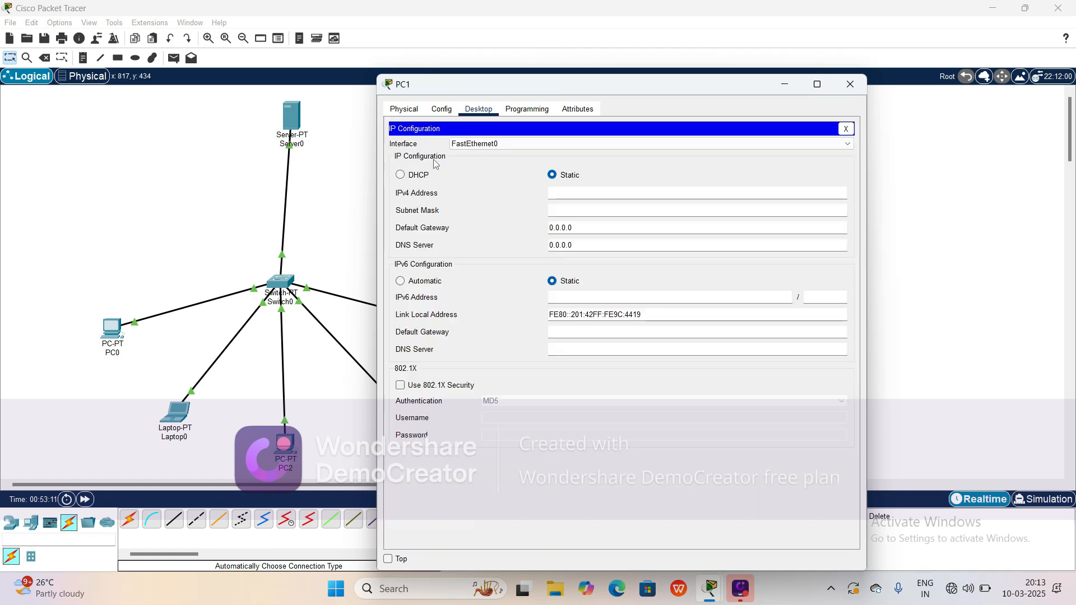
{"action": "left_click", "coordinate": [401, 175]}
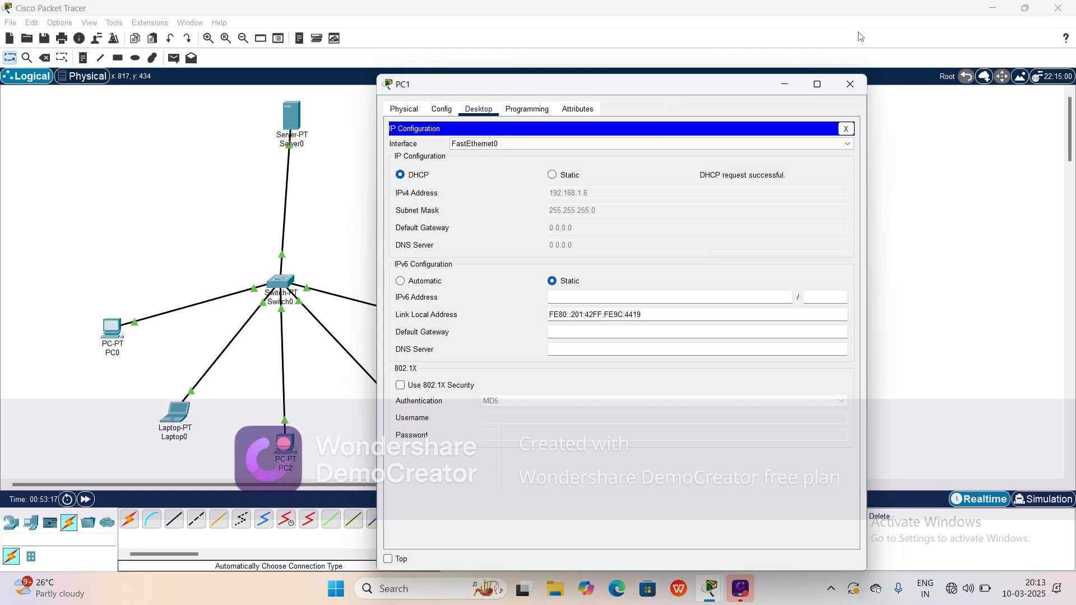
{"action": "left_click", "coordinate": [855, 88]}
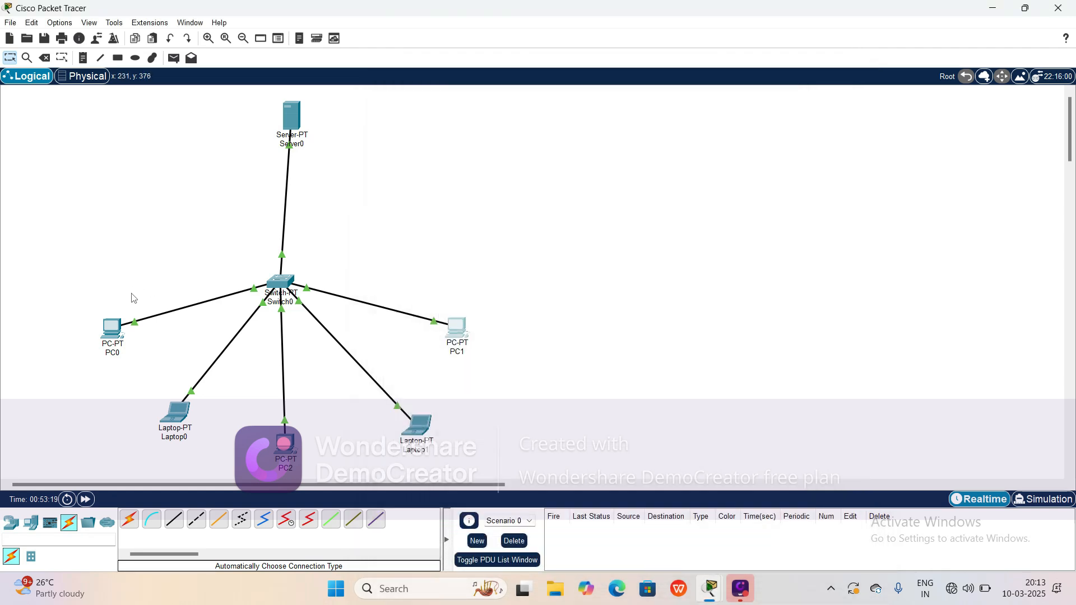
Repeat the ping to 192.168.1.6 from PC0's command prompt and close the window
{"action": "left_click", "coordinate": [115, 333]}
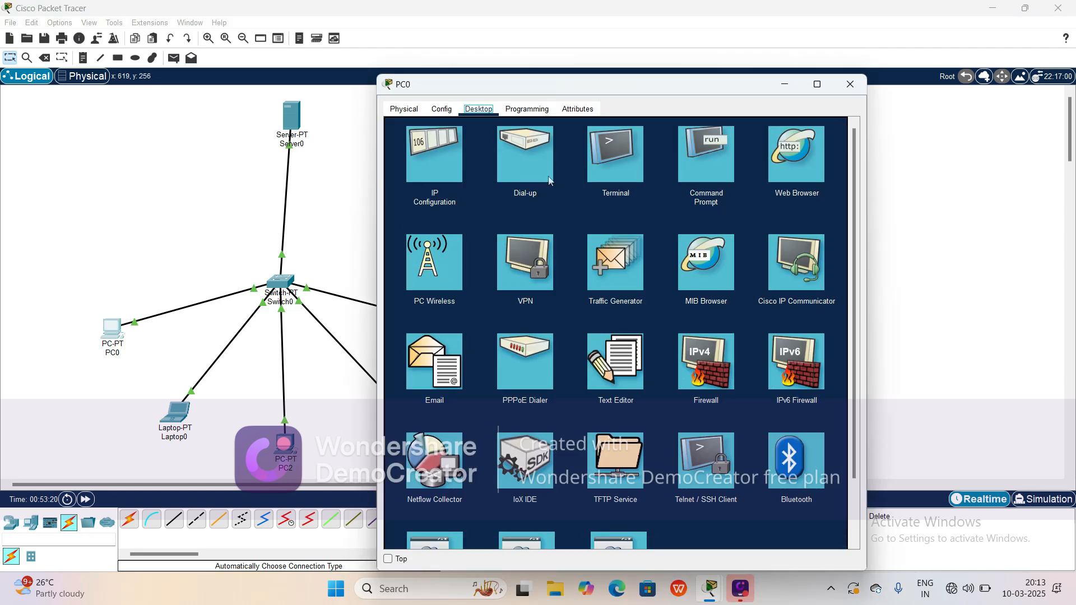
{"action": "left_click", "coordinate": [704, 167]}
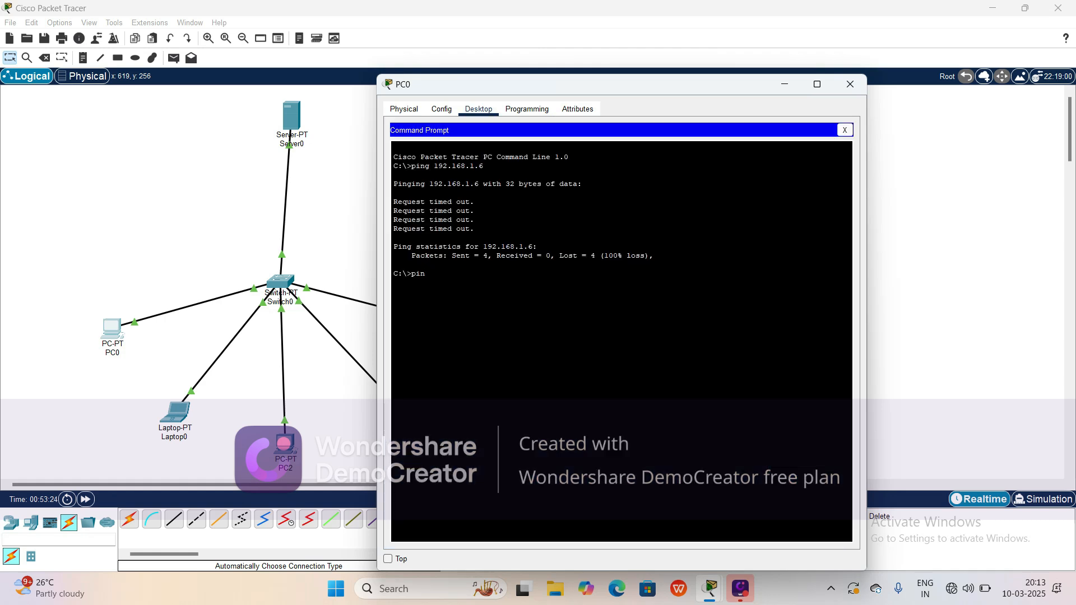
{"action": "type", "text": "g 192.168.1.6"}
{"action": "key", "text": "Return"}
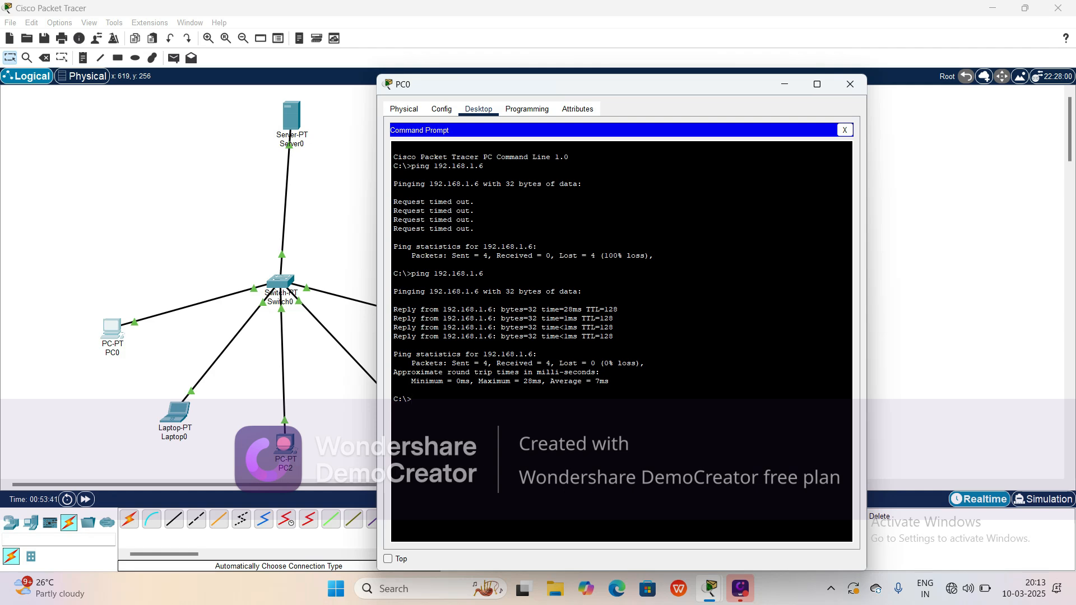
{"action": "left_click", "coordinate": [857, 88]}
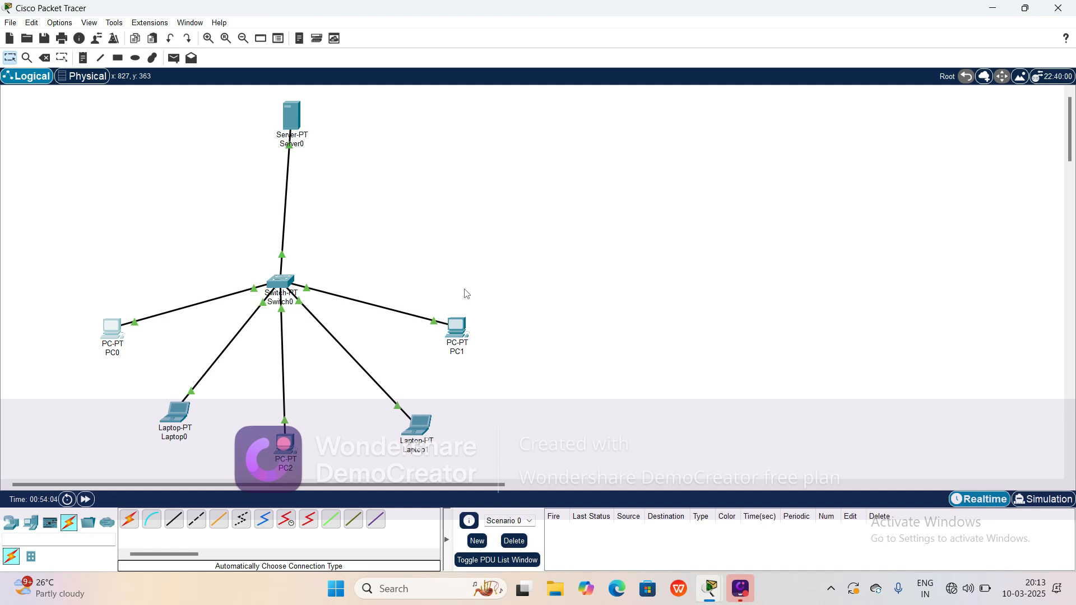
Send a simple PDU from Laptop0 to Laptop1
{"action": "left_click", "coordinate": [175, 58]}
{"action": "left_click", "coordinate": [173, 406]}
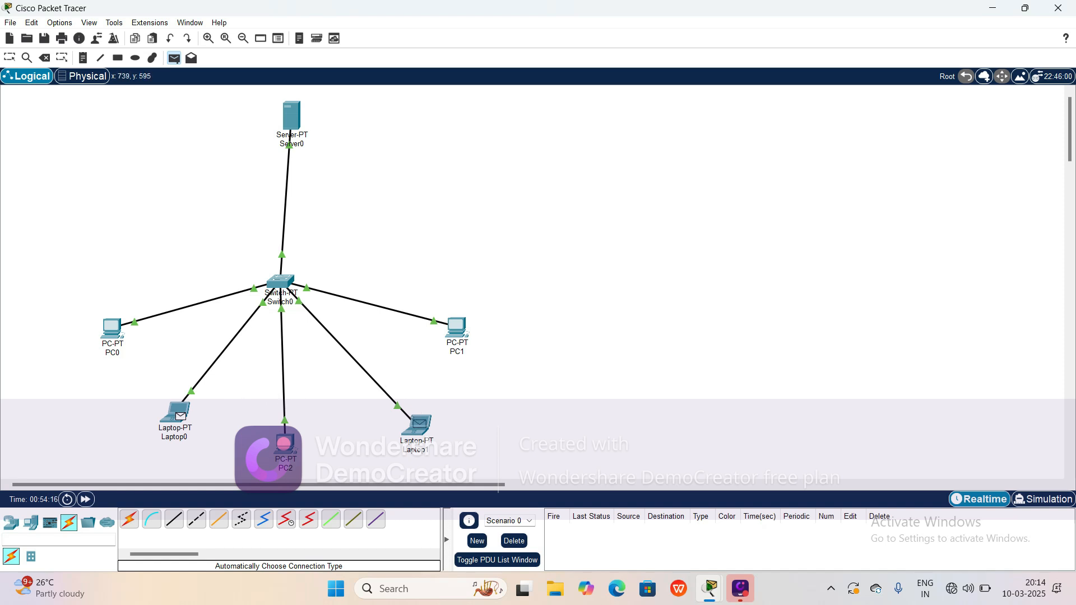
{"action": "left_click", "coordinate": [418, 424]}
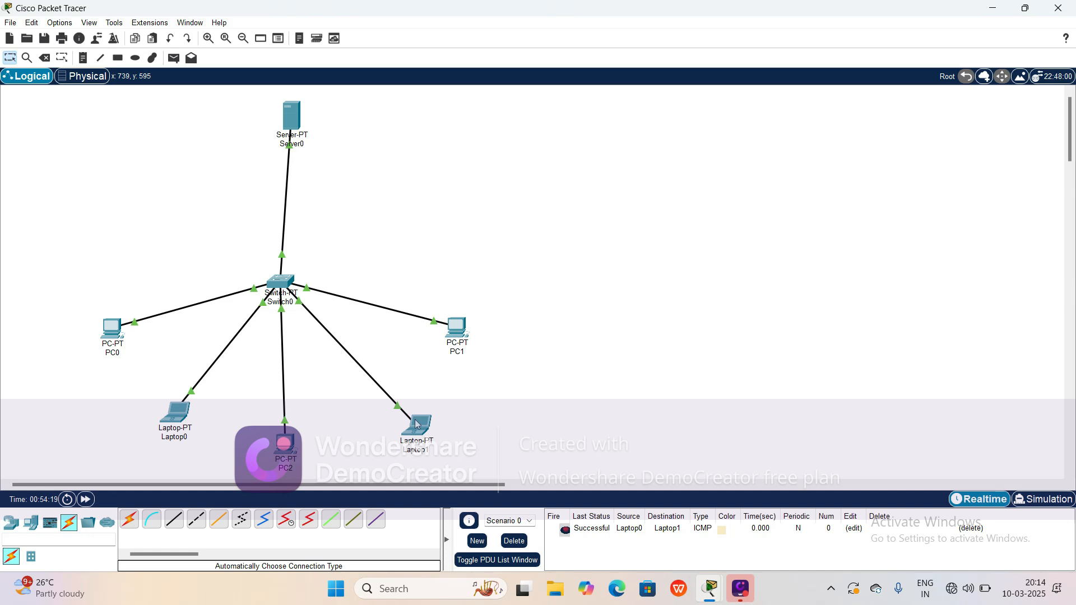
Close the extra blank Packet Tracer window and play the Laptop0-to-Laptop1 packet in Simulation mode
{"action": "mouse_move", "coordinate": [710, 588]}
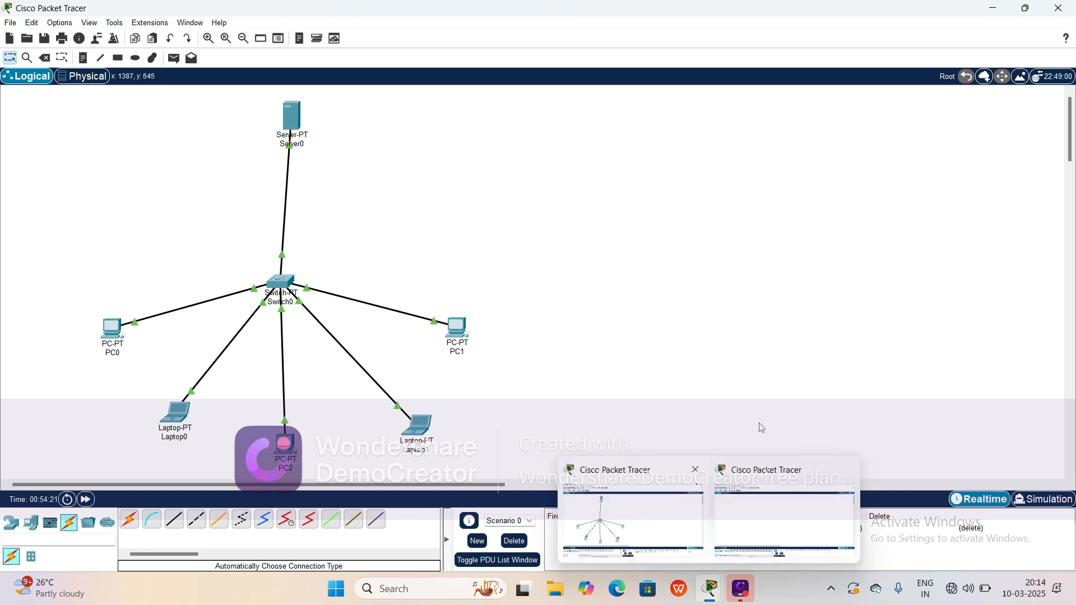
{"action": "left_click", "coordinate": [846, 469]}
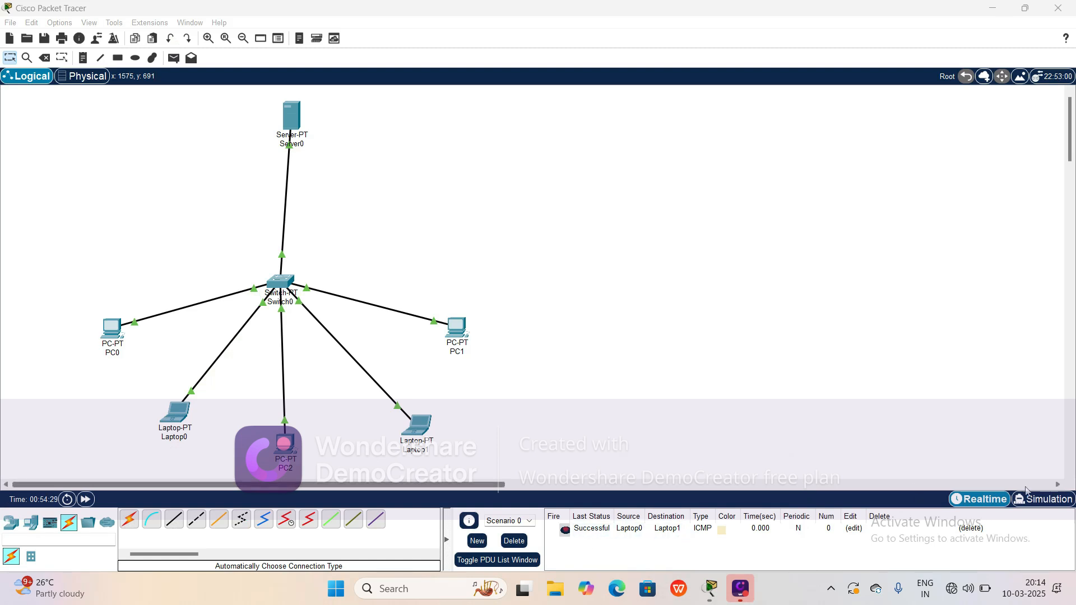
{"action": "left_click", "coordinate": [1038, 499]}
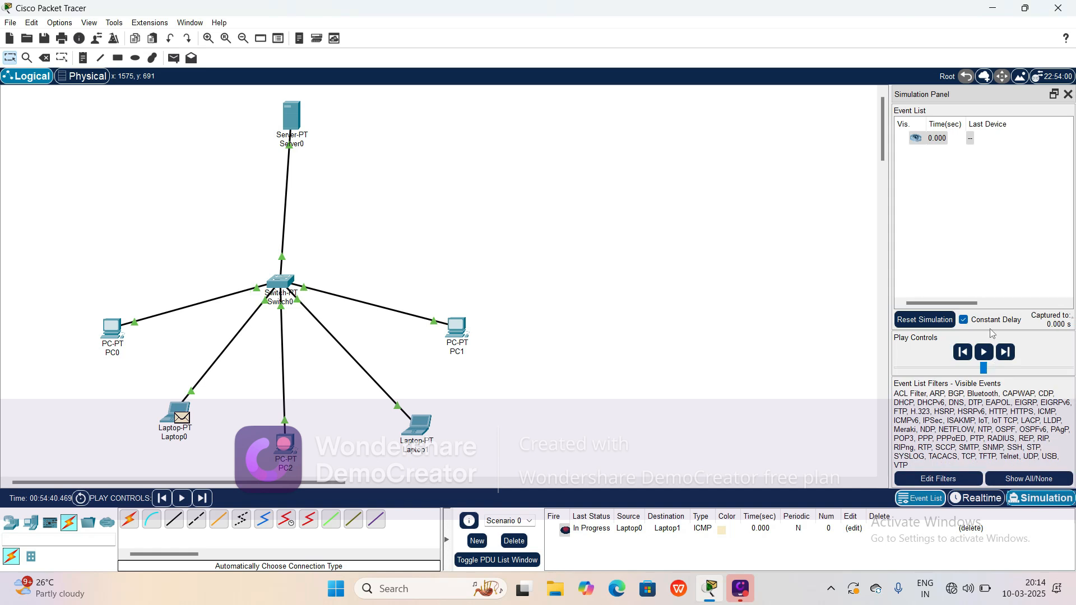
{"action": "left_click", "coordinate": [983, 353]}
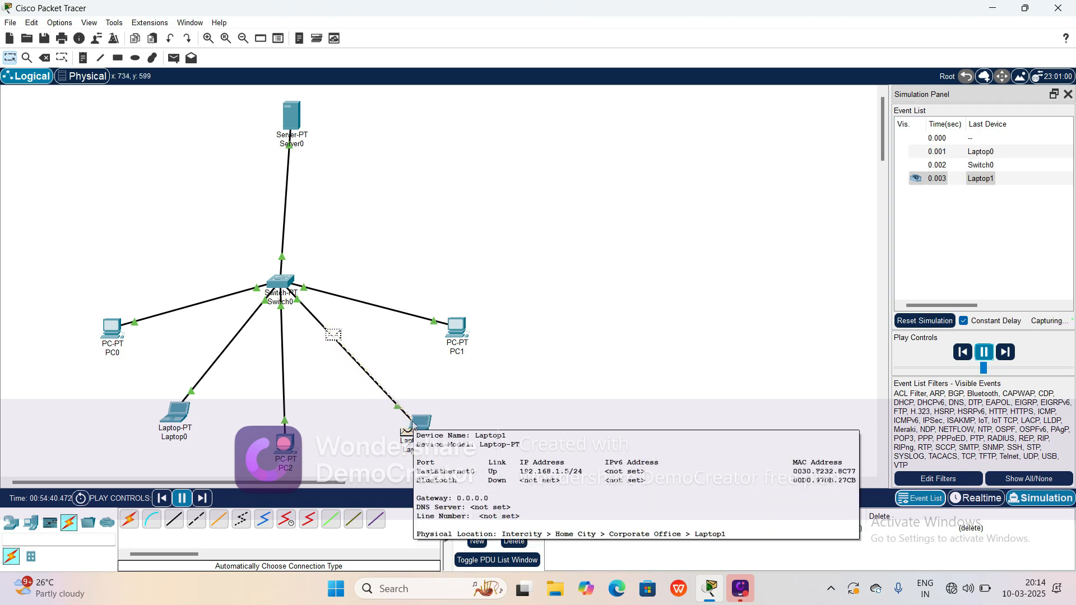
{"action": "mouse_move", "coordinate": [413, 427]}
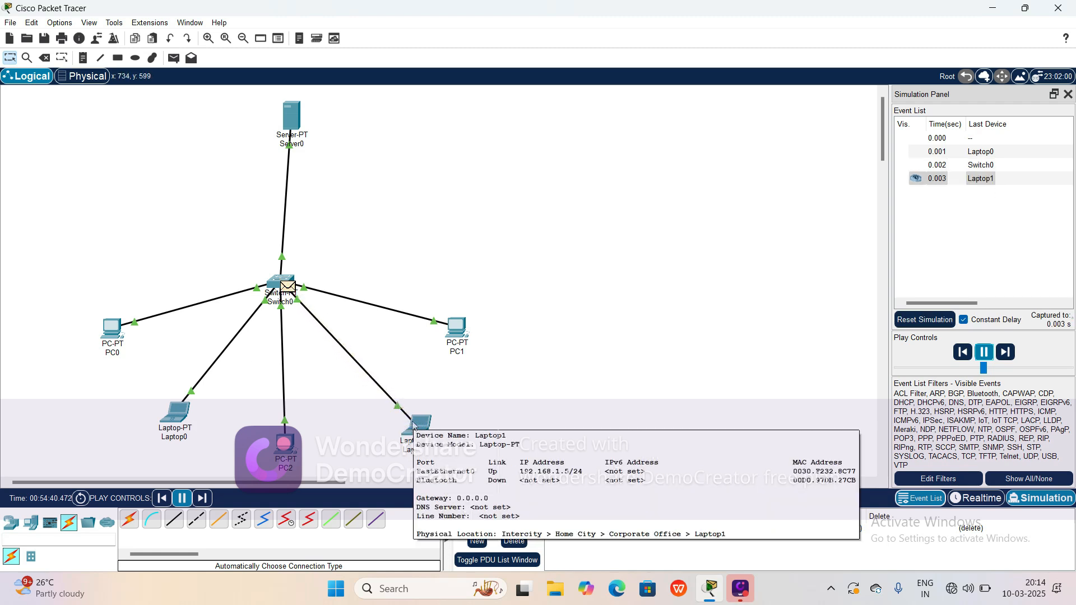